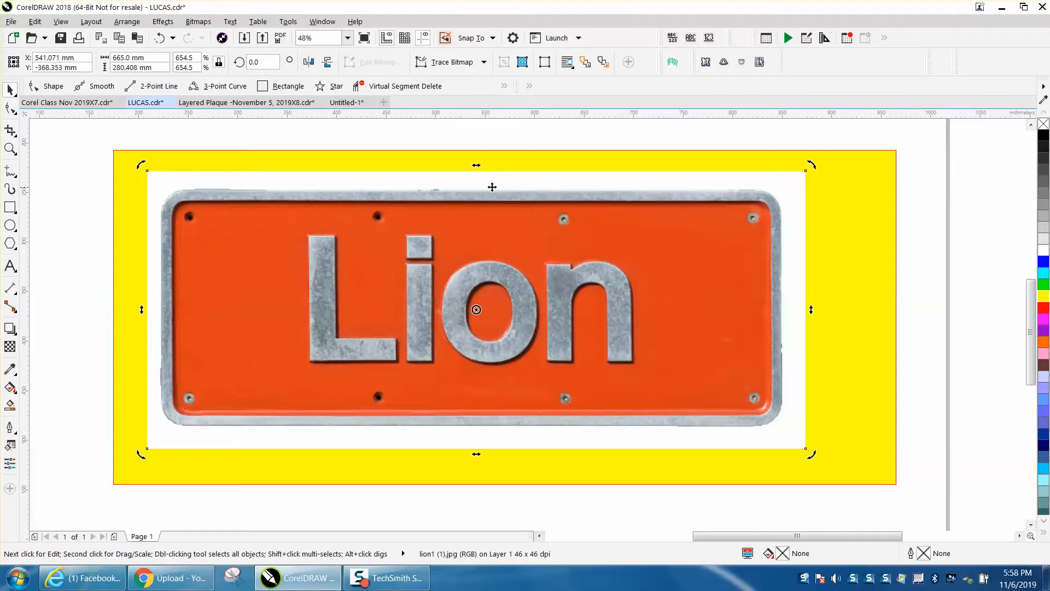
# - Delete the yellow rectangle behind the Lion plate image
pyautogui.click(176, 161)
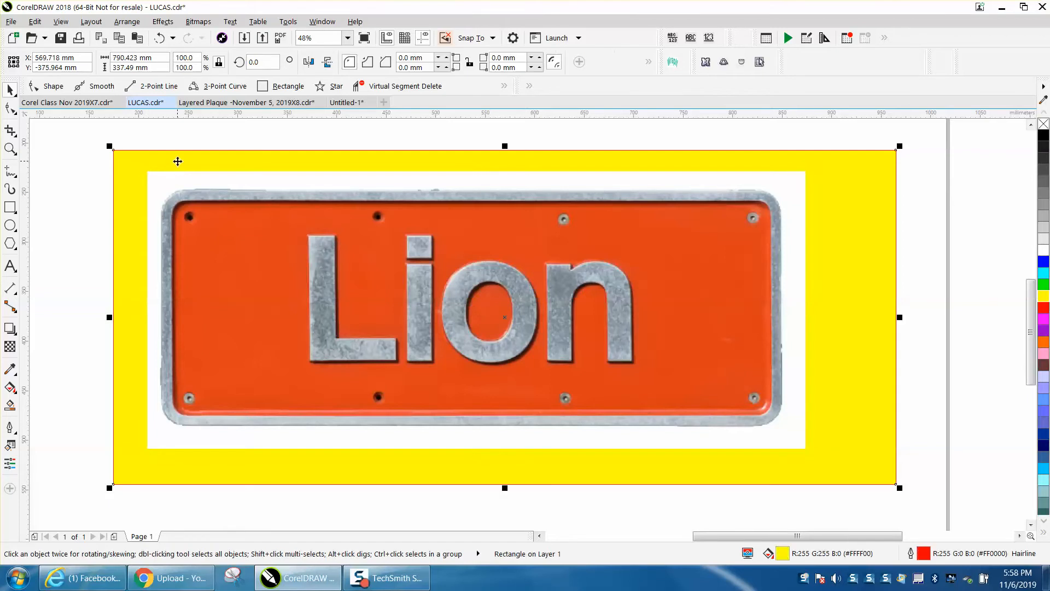
pyautogui.press('Delete')
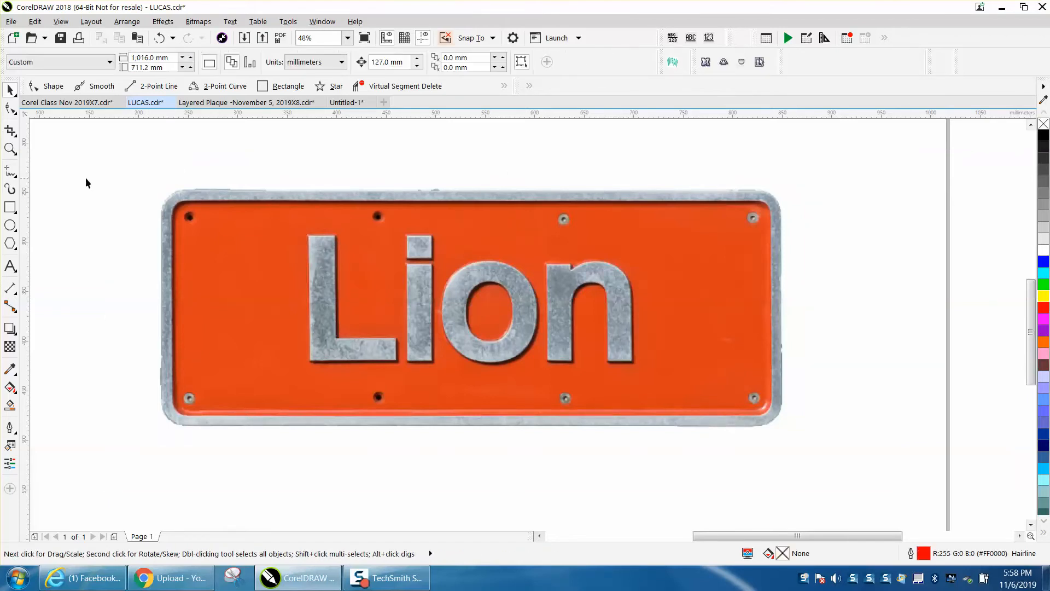
# - Crop the Lion image to the plate's outer edges, an area about 628 × 239 mm
pyautogui.click(10, 148)
pyautogui.moveTo(115, 161); pyautogui.dragTo(904, 458)
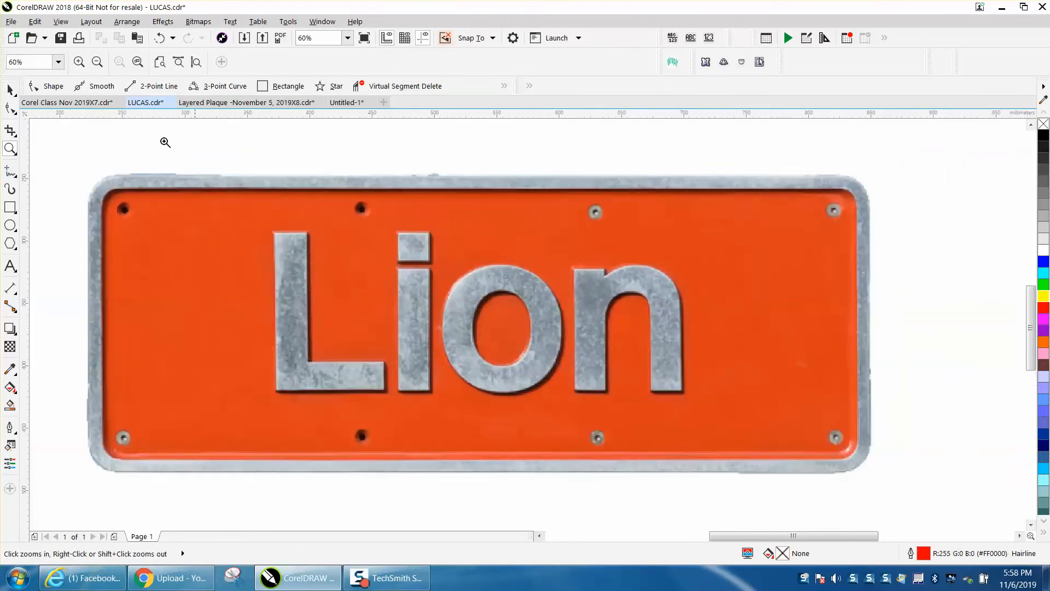
pyautogui.click(15, 136)
pyautogui.click(25, 135)
pyautogui.moveTo(84, 177); pyautogui.dragTo(870, 475)
pyautogui.moveTo(476, 178); pyautogui.dragTo(475, 175)
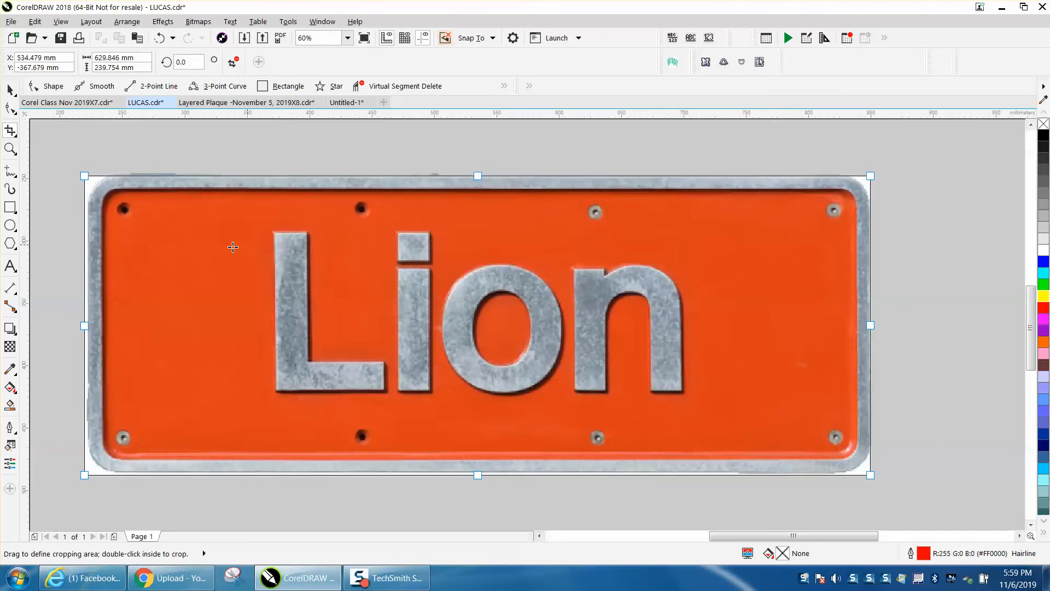
pyautogui.moveTo(83, 325); pyautogui.dragTo(87, 325)
pyautogui.moveTo(479, 476); pyautogui.dragTo(479, 470)
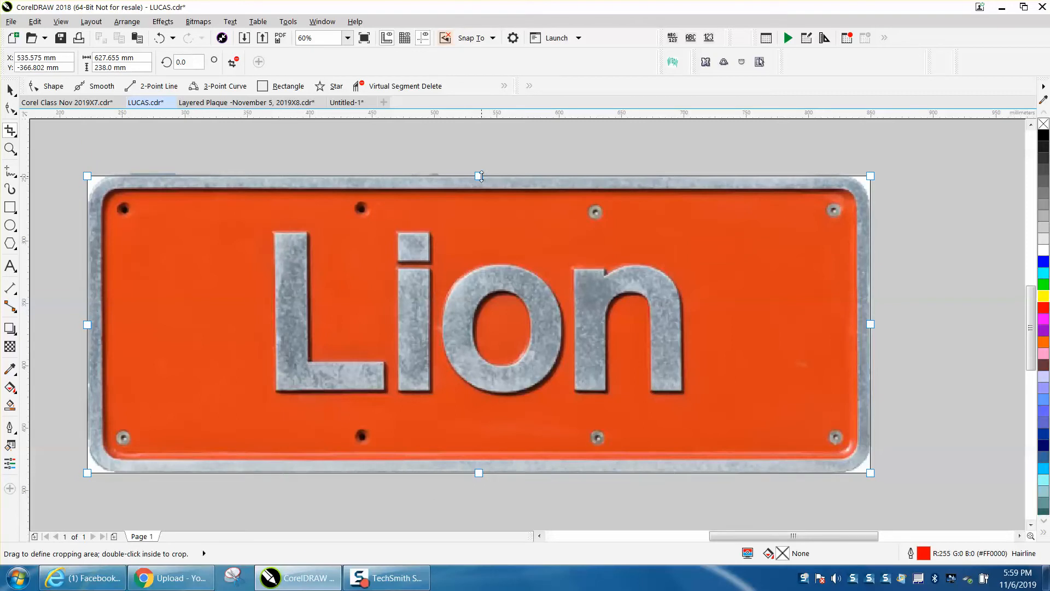
pyautogui.moveTo(481, 175); pyautogui.dragTo(481, 174)
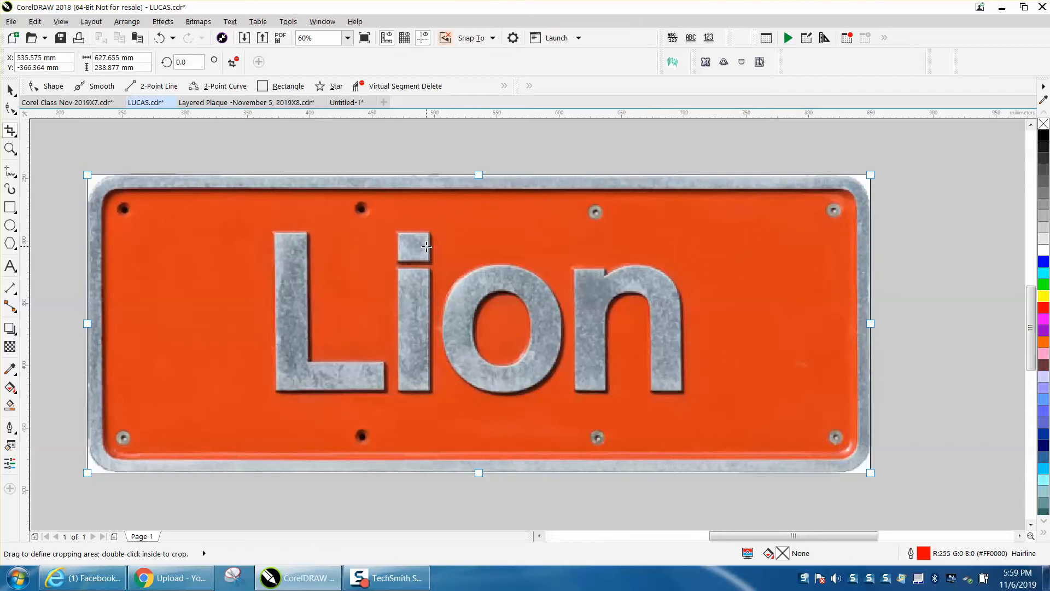
pyautogui.doubleClick(427, 247)
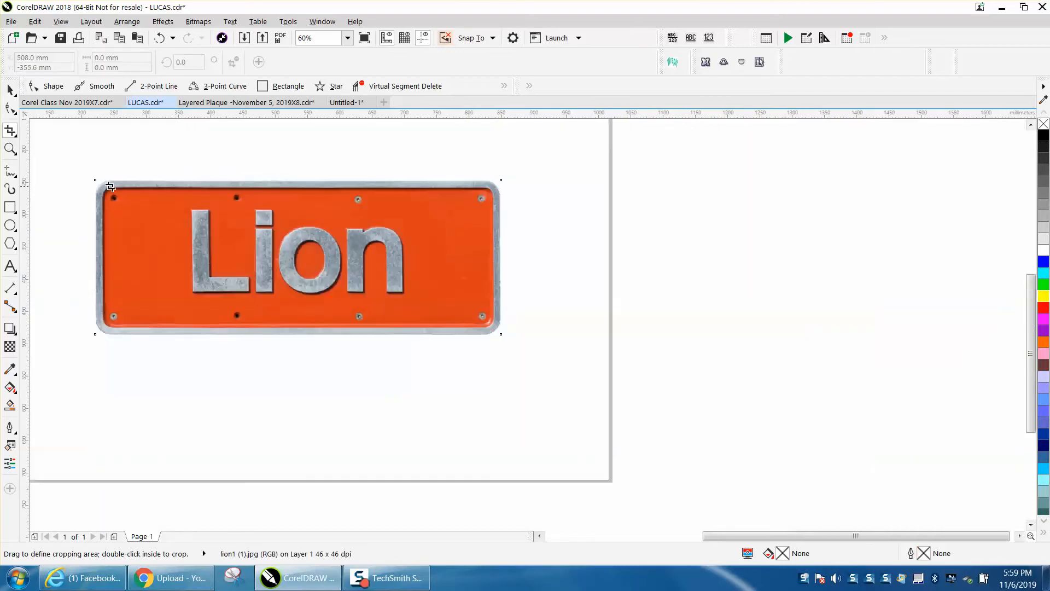
# - Draw a rectangle about 814 × 270 mm around the plate image, fill it yellow and send it to the back
pyautogui.scroll(-2, 89, 176)
pyautogui.click(10, 207)
pyautogui.moveTo(51, 166); pyautogui.dragTo(577, 342)
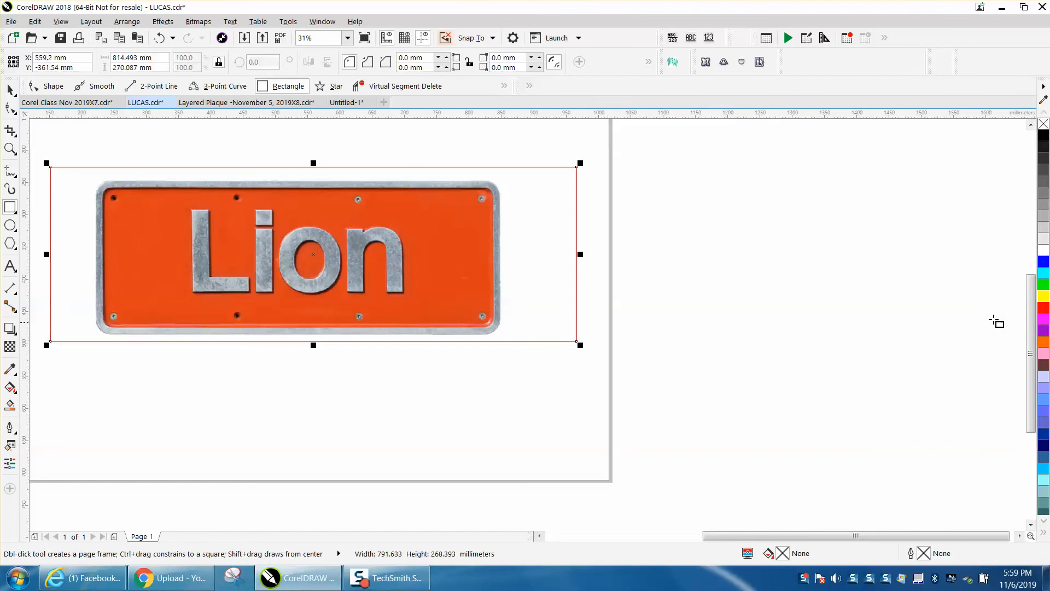
pyautogui.click(1044, 296)
pyautogui.hotkey('shift', 'pagedown')
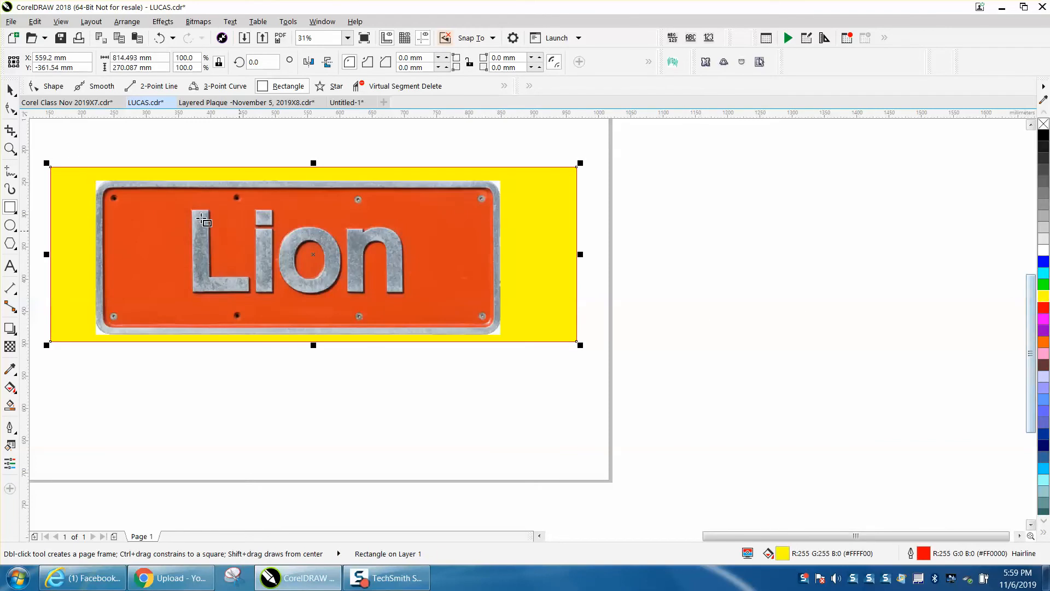
# - Remove the yellow test rectangle from behind the cropped plate
pyautogui.click(9, 89)
pyautogui.click(561, 195)
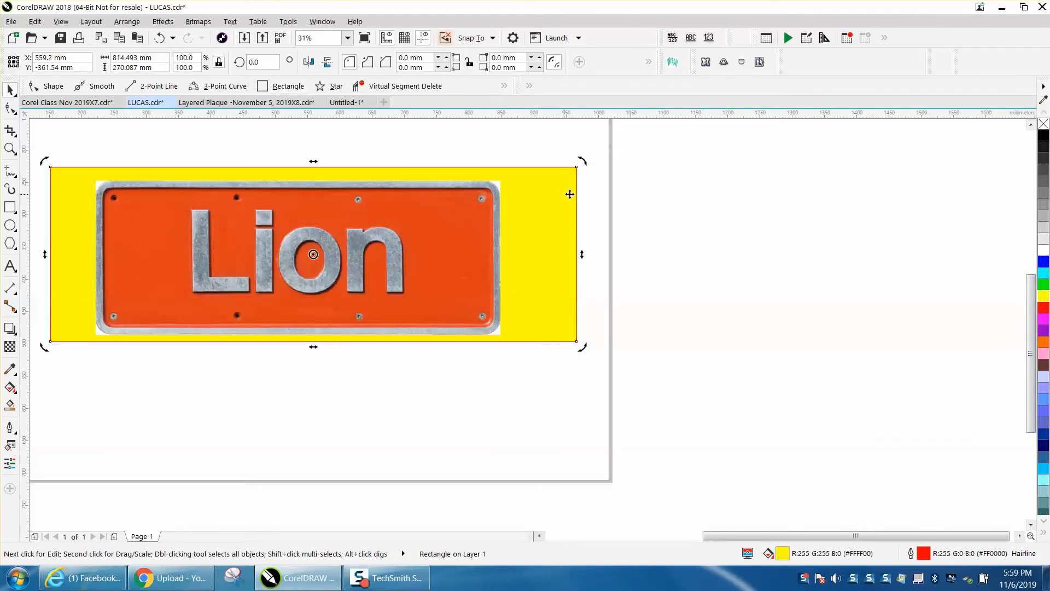
pyautogui.press('Delete')
# - Set the plate image's width to 665 mm, keeping its proportions
pyautogui.click(469, 234)
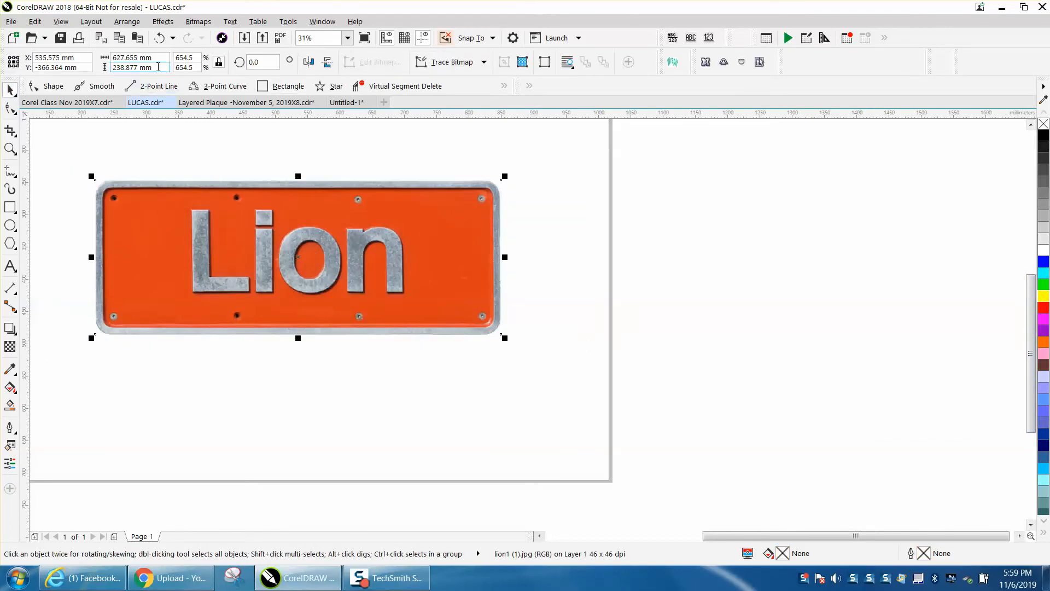
pyautogui.moveTo(164, 57); pyautogui.dragTo(104, 57)
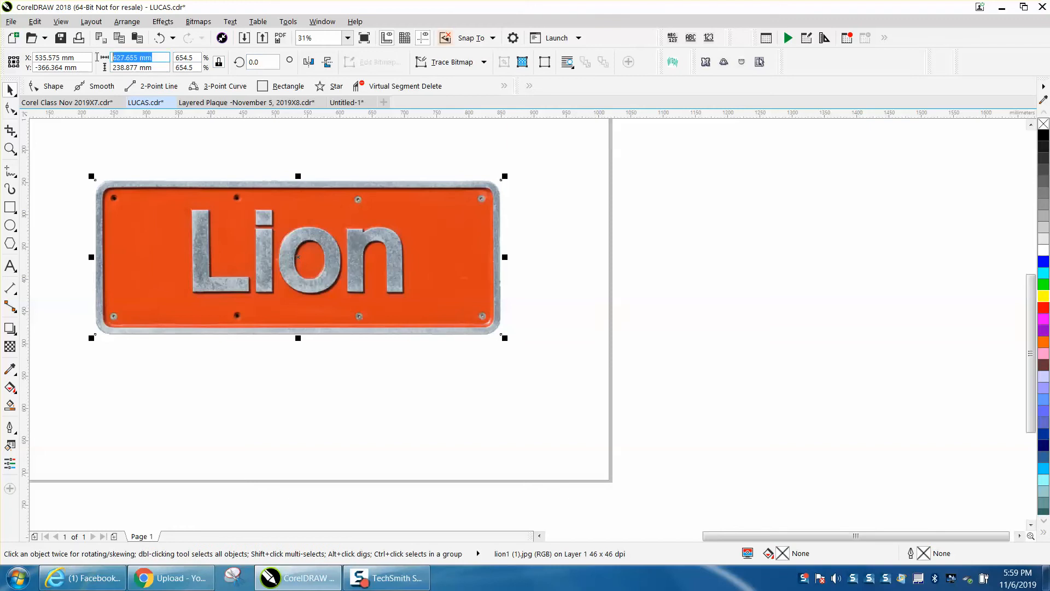
pyautogui.write('665')
pyautogui.press('Return')
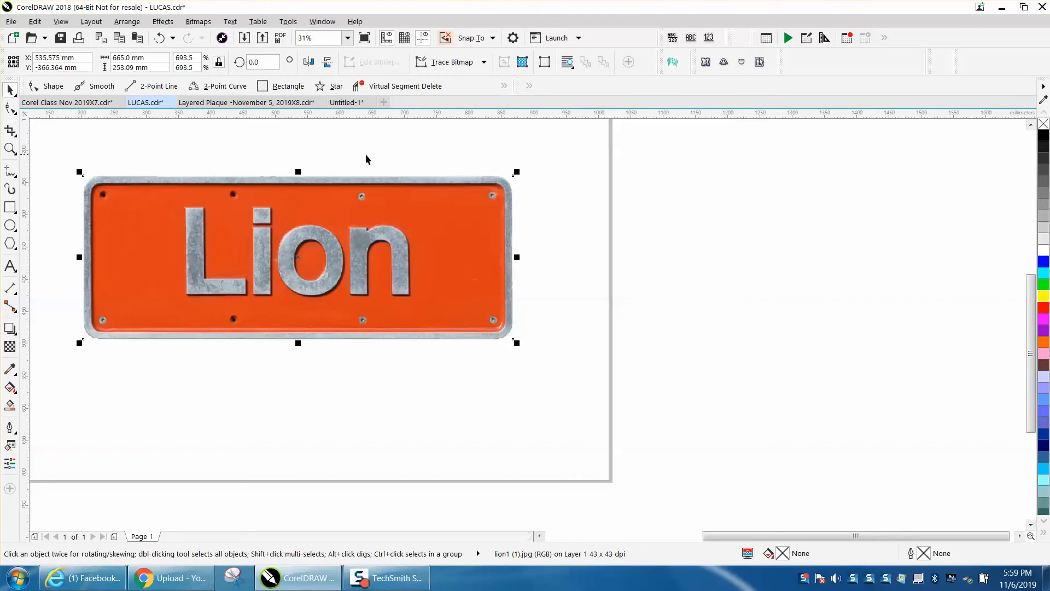
# - Centre the plate image on the page
pyautogui.scroll(-3, 491, 160)
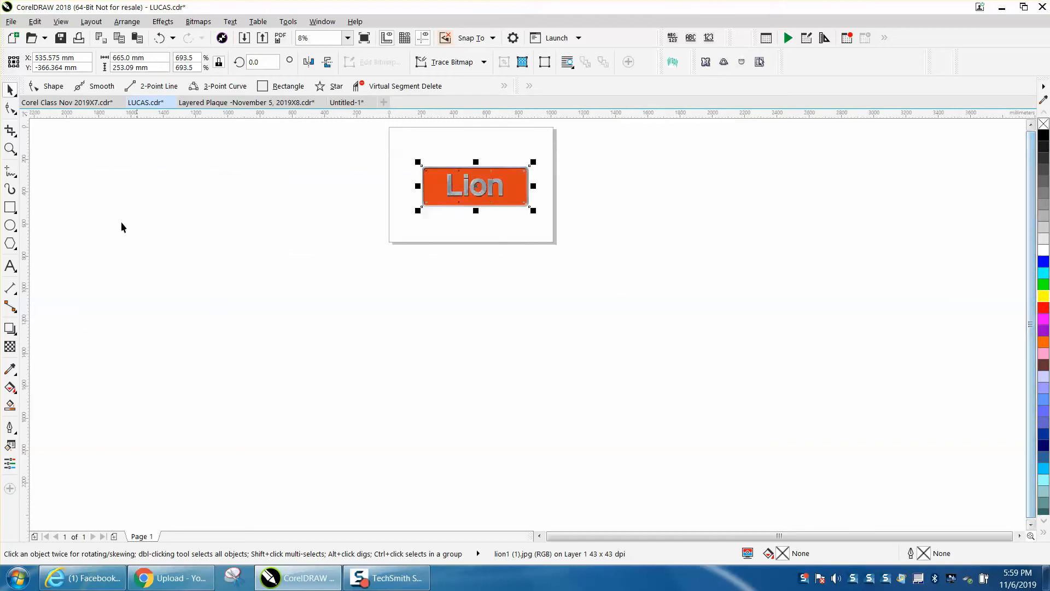
pyautogui.click(10, 148)
pyautogui.moveTo(385, 149); pyautogui.dragTo(614, 237)
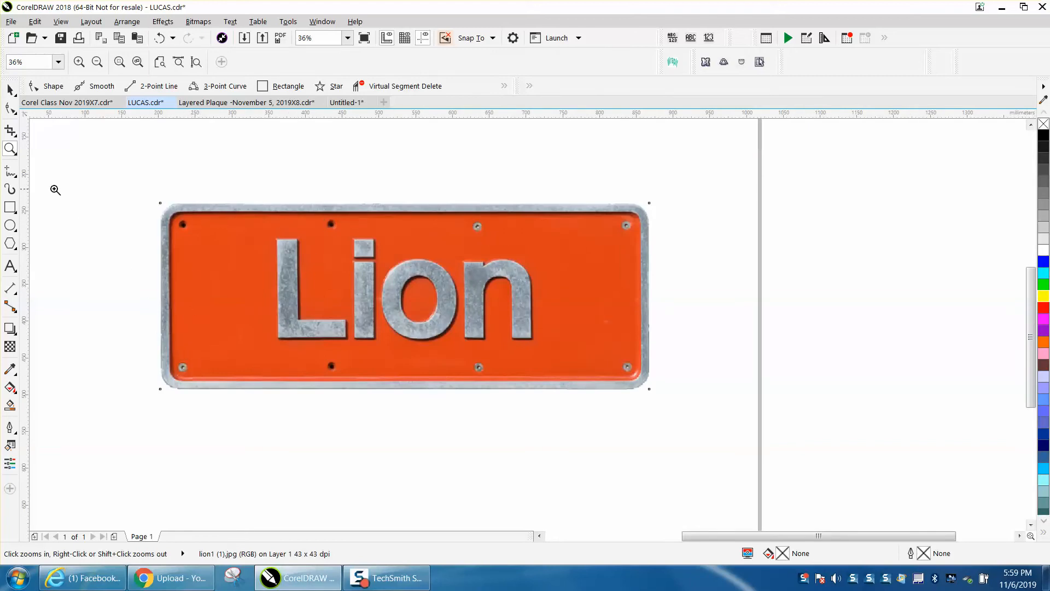
pyautogui.click(12, 93)
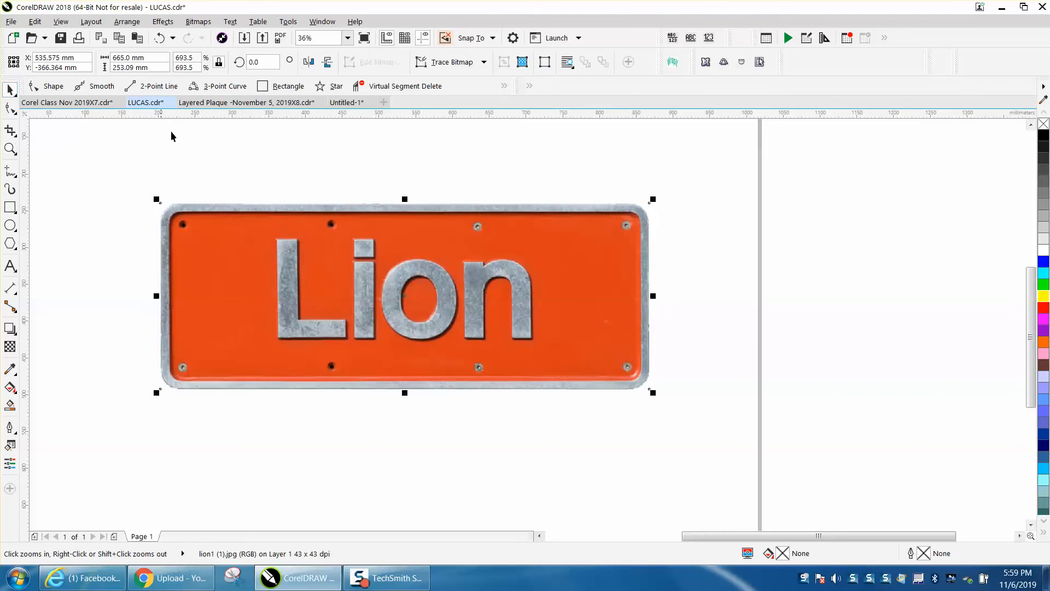
pyautogui.press('p')
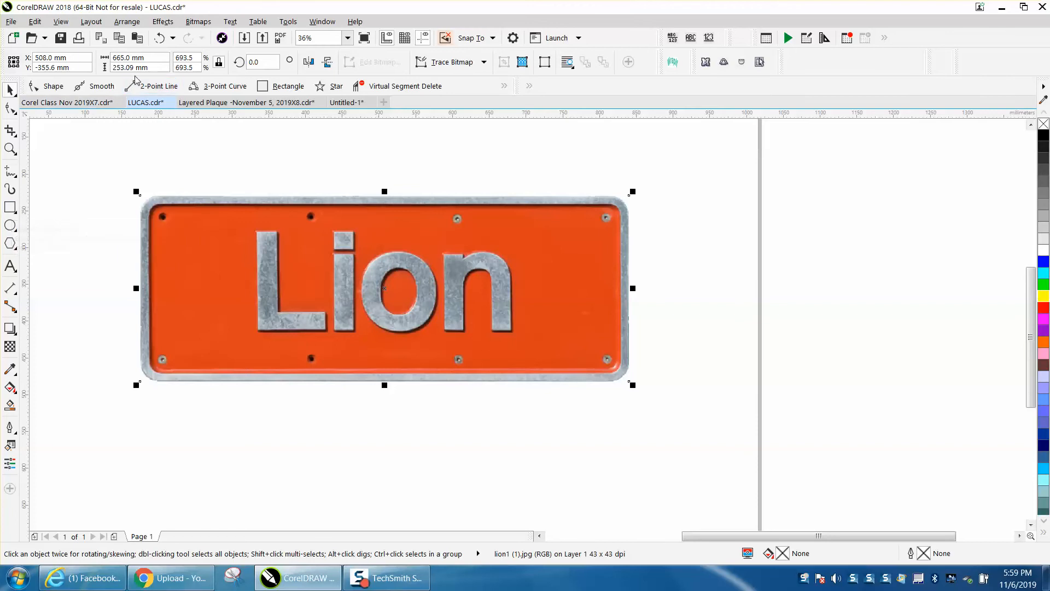
pyautogui.click(11, 265)
pyautogui.click(140, 145)
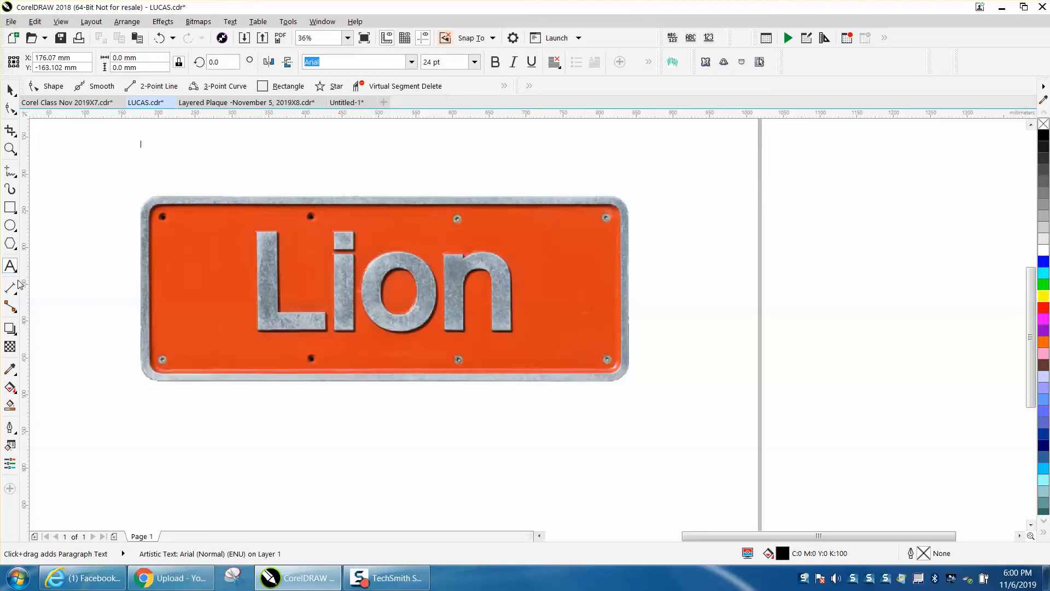
pyautogui.click(10, 89)
pyautogui.click(233, 214)
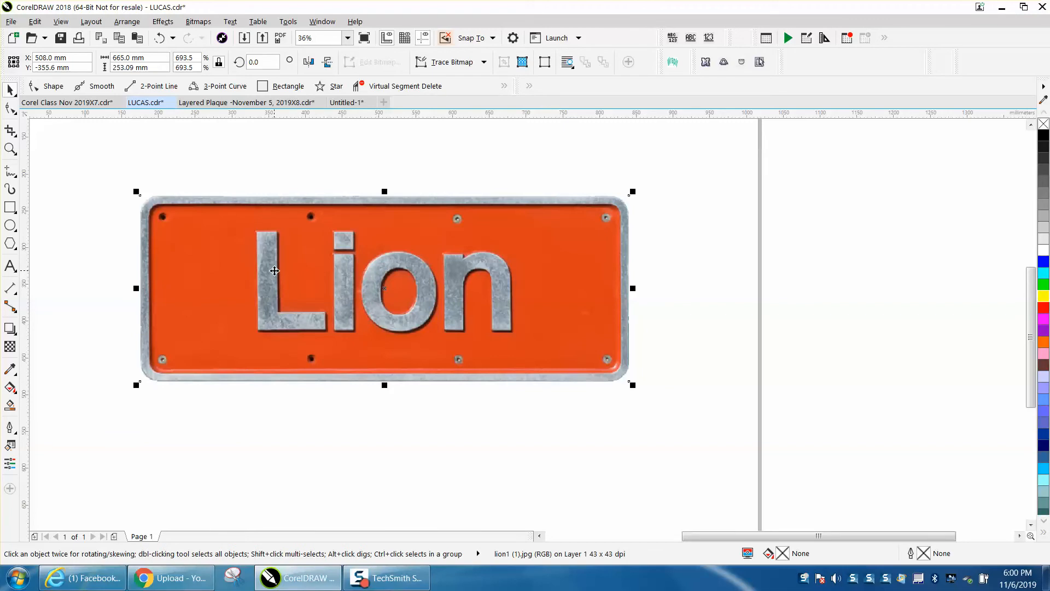
# - Draw a rectangle about 223 mm high below the plate image and set its width to 665 mm
pyautogui.click(10, 207)
pyautogui.moveTo(200, 485); pyautogui.dragTo(633, 507)
pyautogui.click(217, 65)
pyautogui.click(134, 57)
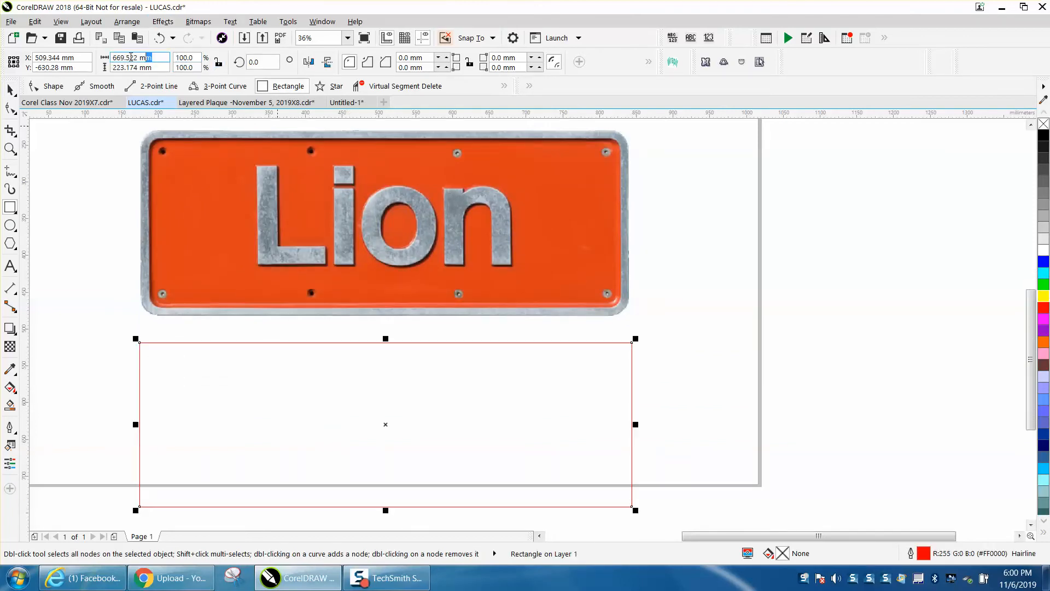
pyautogui.write('665')
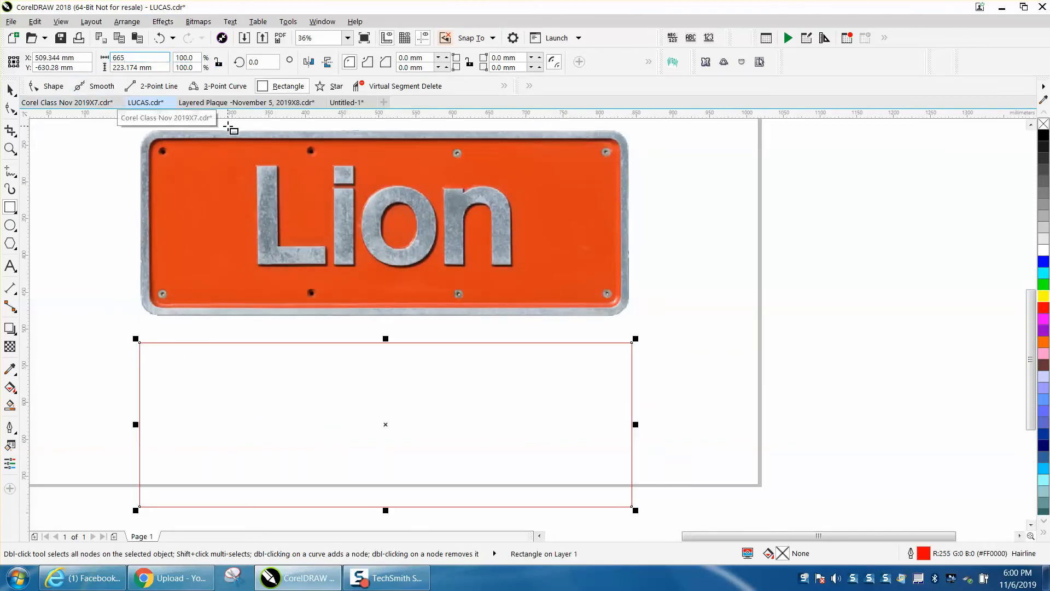
pyautogui.press('Return')
# - Set the rectangle's height to 253.09 mm and centre it on the page over the plate image
pyautogui.click(136, 68)
pyautogui.moveTo(147, 67); pyautogui.dragTo(109, 72)
pyautogui.write('2')
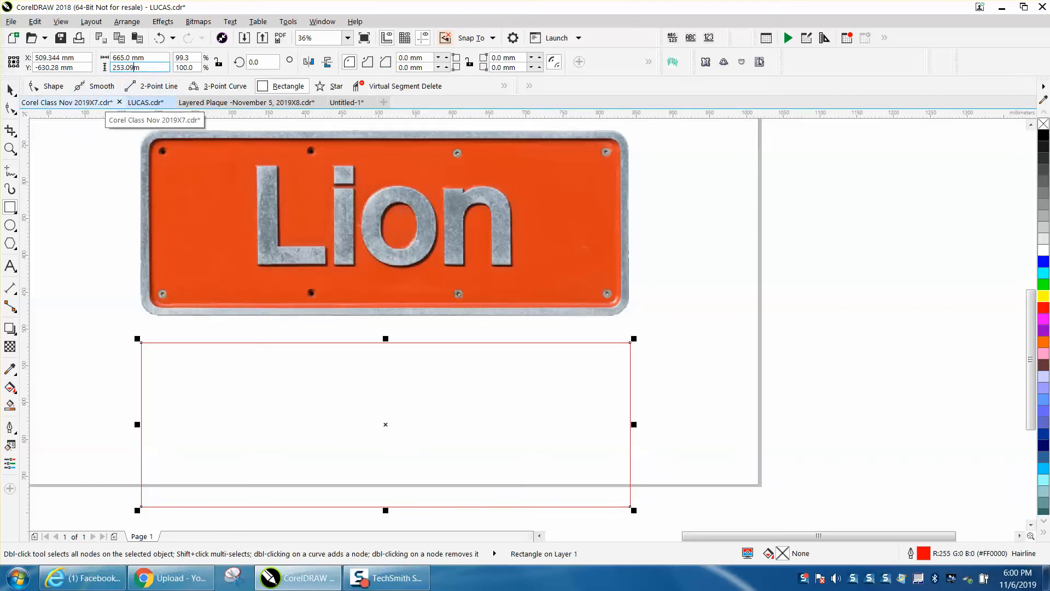
pyautogui.write('53.09')
pyautogui.press('Return')
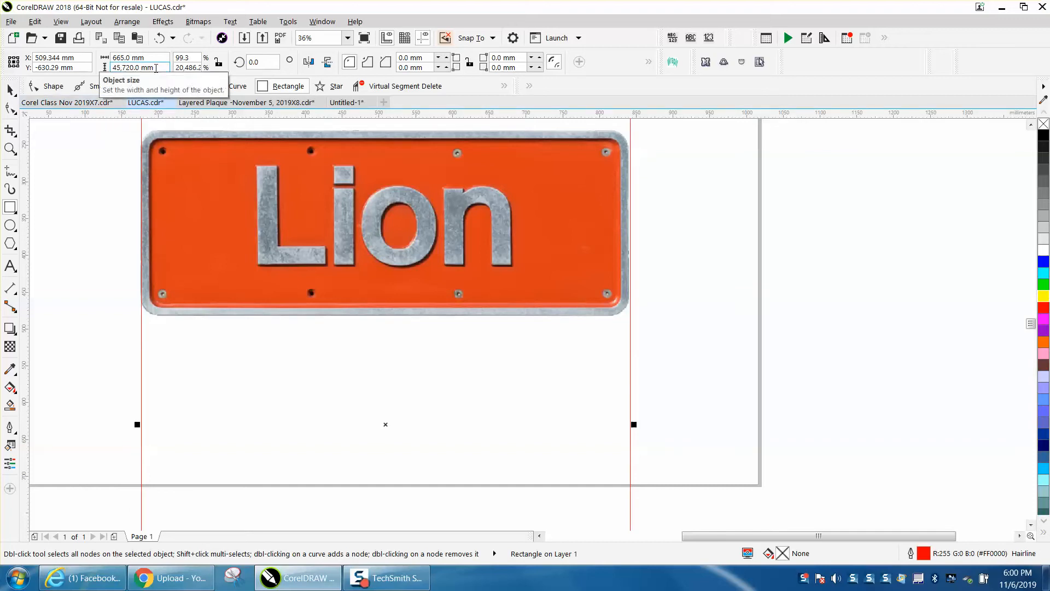
pyautogui.moveTo(155, 68); pyautogui.dragTo(110, 70)
pyautogui.write('253.')
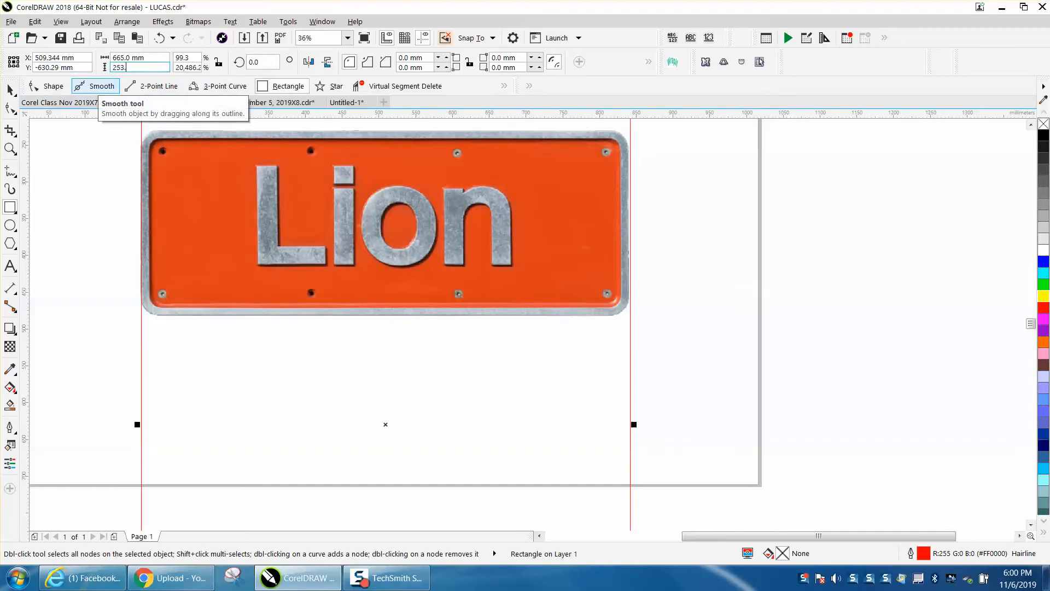
pyautogui.write('09')
pyautogui.press('Return')
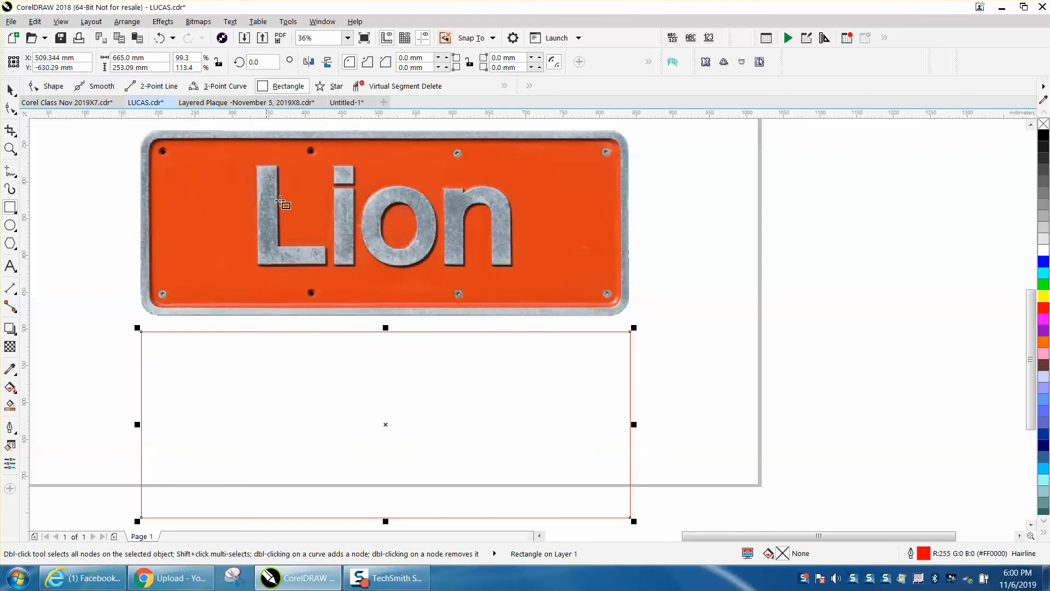
pyautogui.press('p')
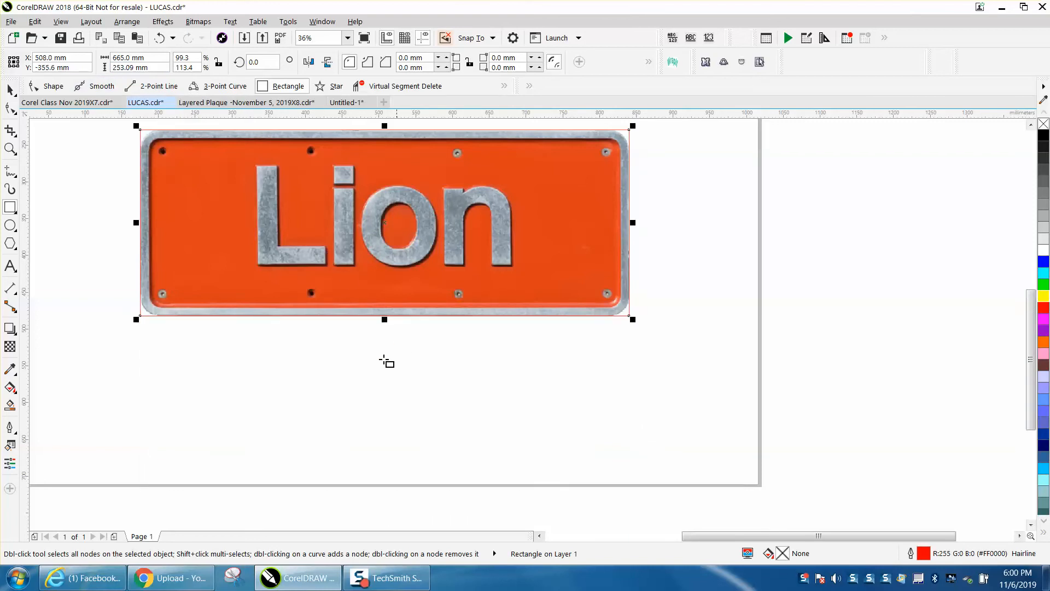
# - Link the rectangle's four corners for editing together and set their radius to 10 mm
pyautogui.click(10, 149)
pyautogui.moveTo(118, 123); pyautogui.dragTo(703, 262)
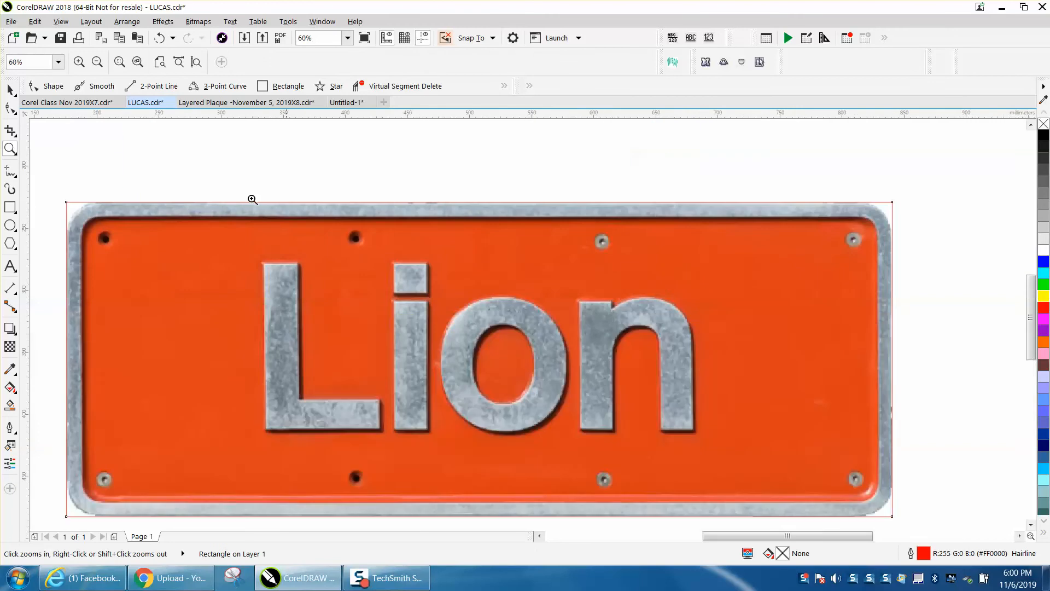
pyautogui.click(10, 89)
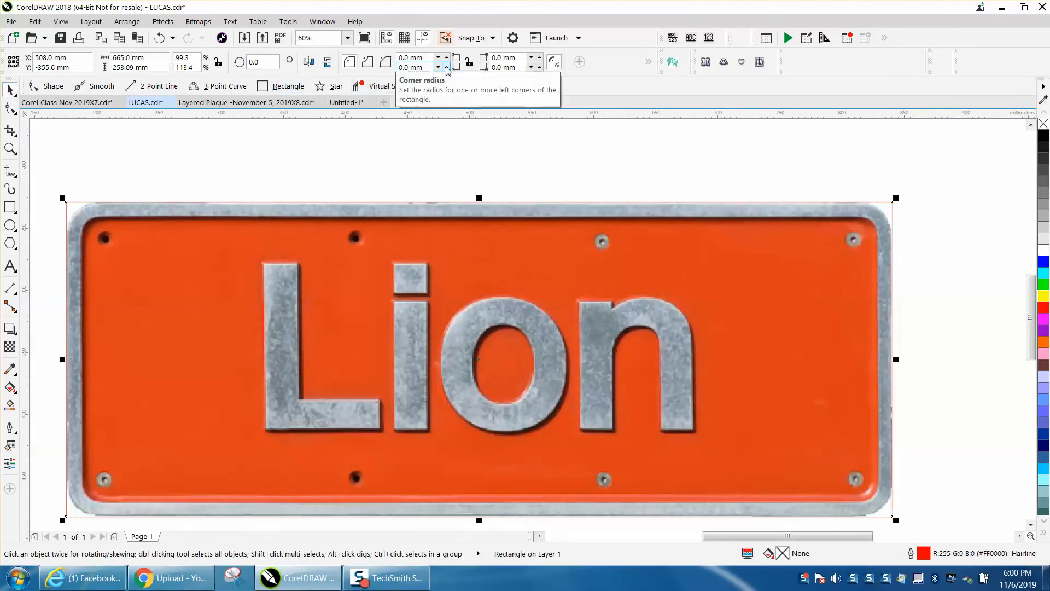
pyautogui.click(468, 67)
pyautogui.click(446, 69)
pyautogui.click(446, 68)
pyautogui.click(446, 68)
pyautogui.click(446, 68)
pyautogui.click(446, 68)
pyautogui.click(446, 68)
pyautogui.click(446, 66)
pyautogui.click(446, 66)
pyautogui.click(446, 66)
pyautogui.click(446, 66)
pyautogui.click(446, 67)
pyautogui.click(446, 66)
pyautogui.click(446, 67)
pyautogui.click(445, 66)
pyautogui.click(445, 67)
pyautogui.click(446, 66)
pyautogui.write('10')
pyautogui.press('Return')
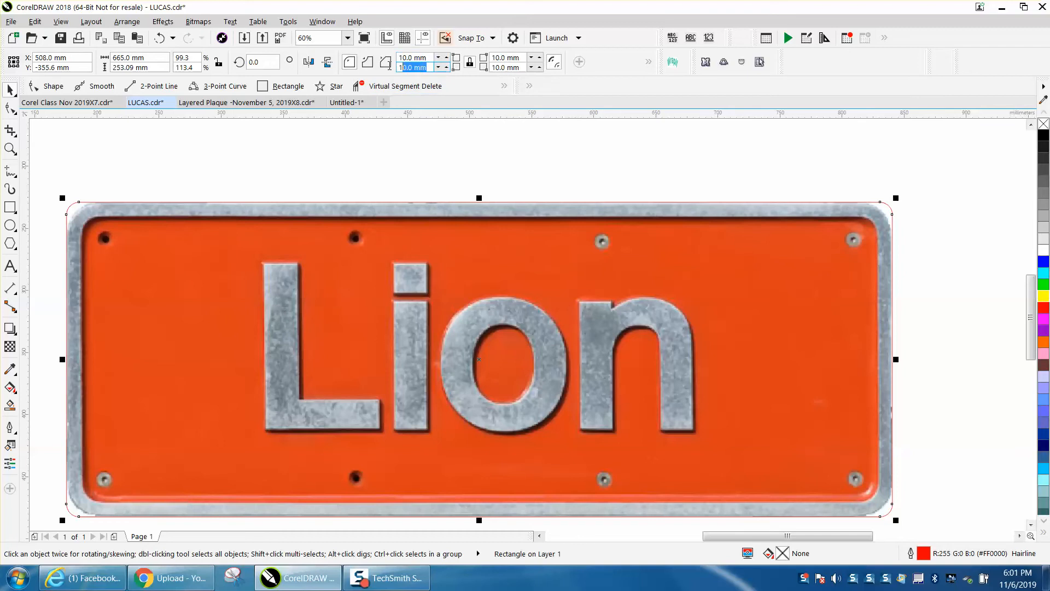
# - Set the corner radius to 20 mm and fine-tune it to 22.5 mm to follow the plate's rounded corners
pyautogui.write('20')
pyautogui.press('Return')
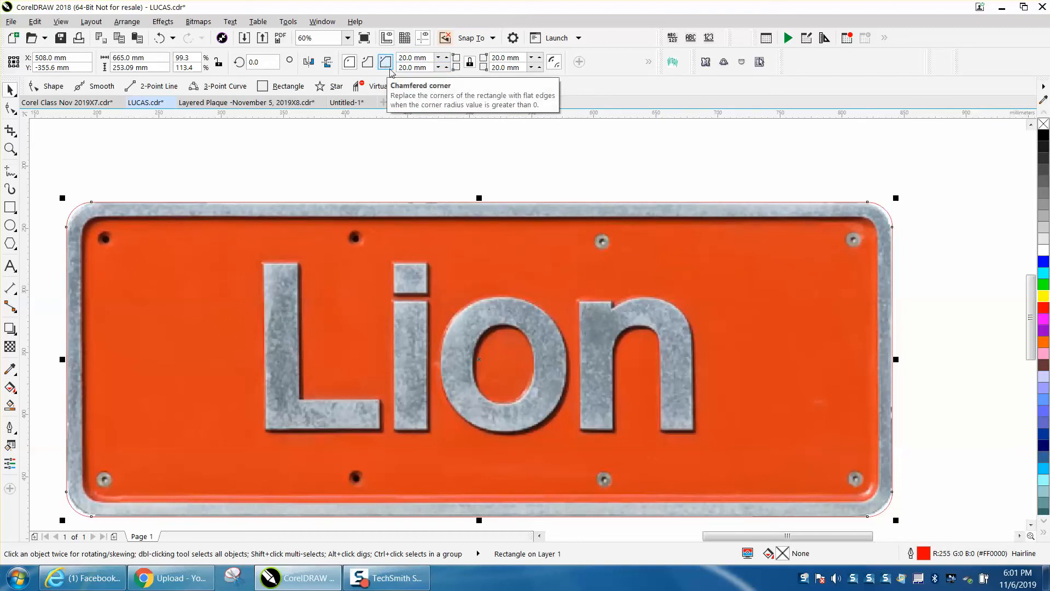
pyautogui.click(446, 67)
pyautogui.click(447, 67)
pyautogui.click(447, 66)
pyautogui.click(447, 66)
pyautogui.click(446, 67)
pyautogui.click(446, 66)
pyautogui.click(447, 66)
pyautogui.click(446, 66)
pyautogui.click(446, 66)
pyautogui.click(447, 66)
pyautogui.click(446, 66)
pyautogui.click(447, 66)
pyautogui.click(447, 67)
pyautogui.click(446, 67)
pyautogui.click(446, 66)
pyautogui.click(446, 67)
pyautogui.click(447, 66)
pyautogui.click(446, 66)
pyautogui.click(446, 66)
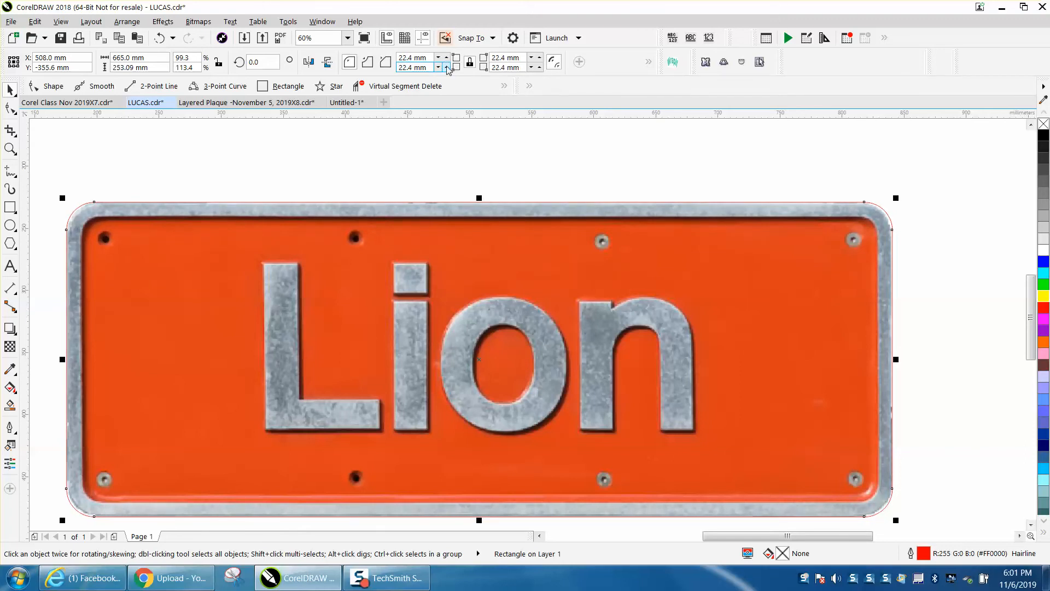
# - Deselect the rectangle and change the document units to inches
pyautogui.press('F3')
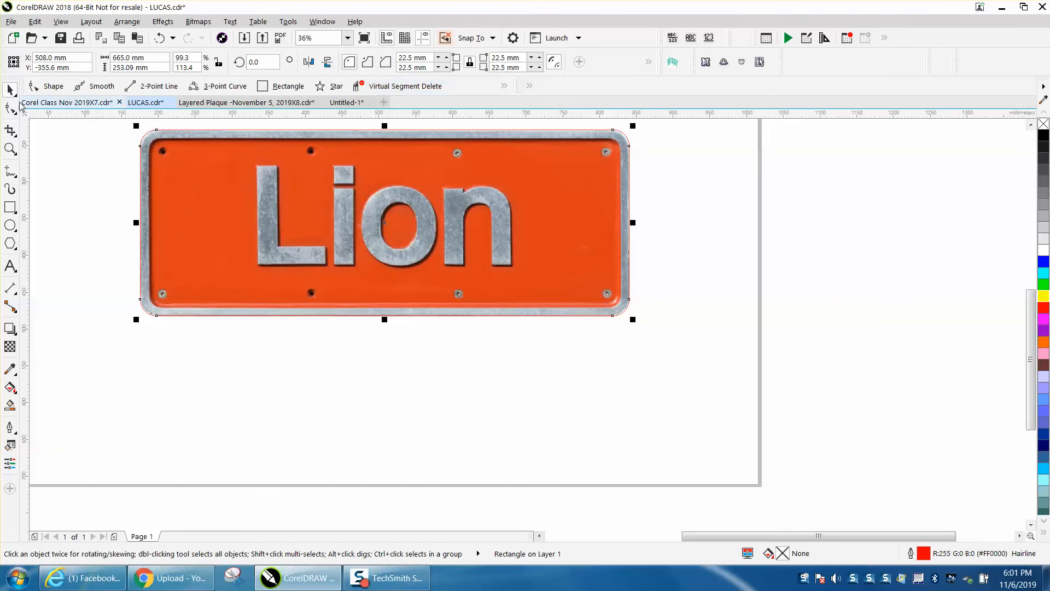
pyautogui.click(677, 181)
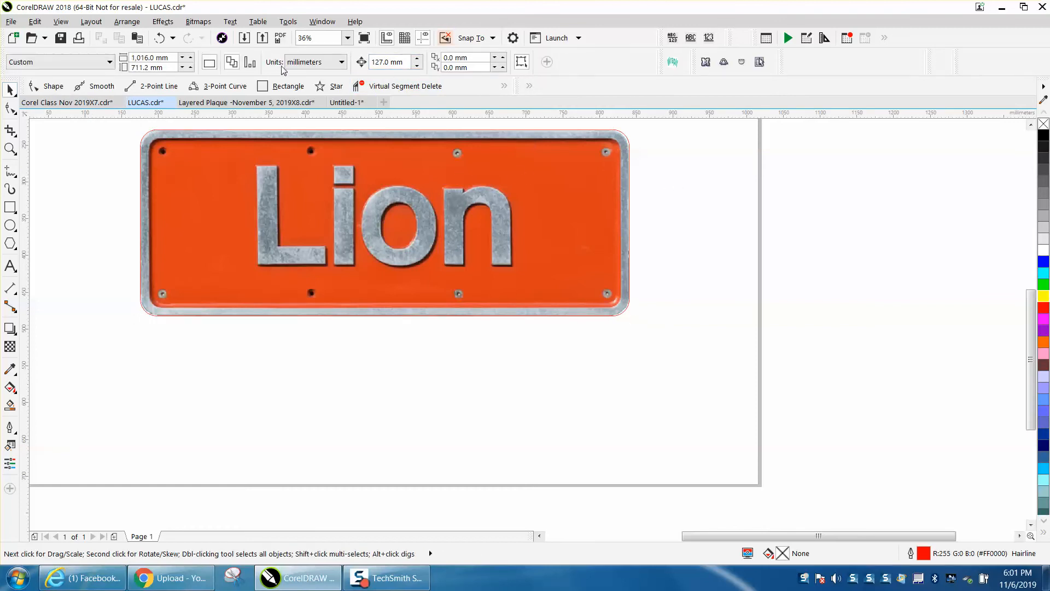
pyautogui.click(342, 62)
pyautogui.click(309, 77)
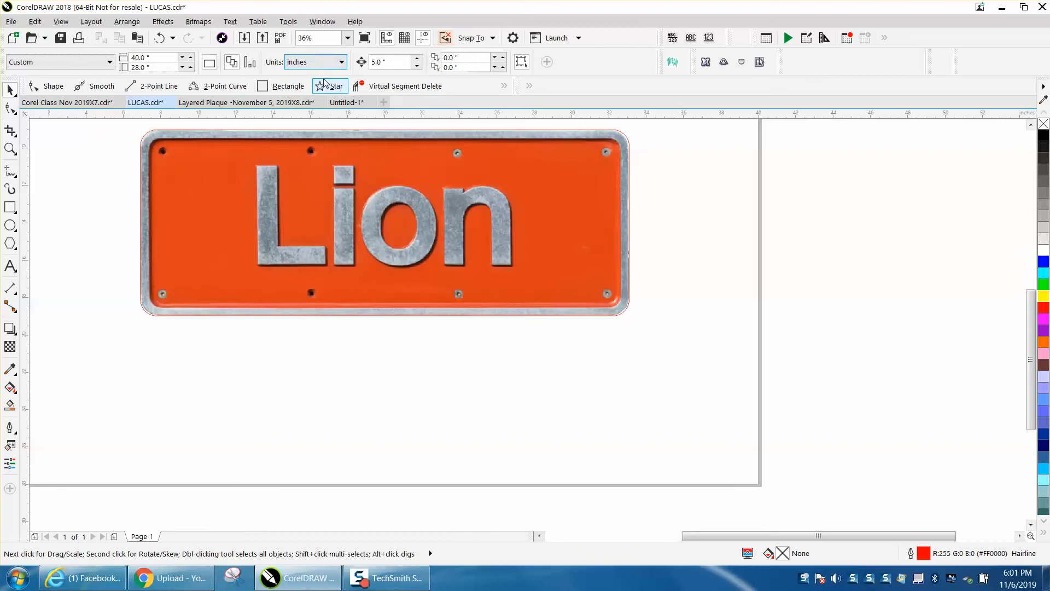
# - Set the document's nudge distance to 10 inches with nothing selected
pyautogui.click(521, 152)
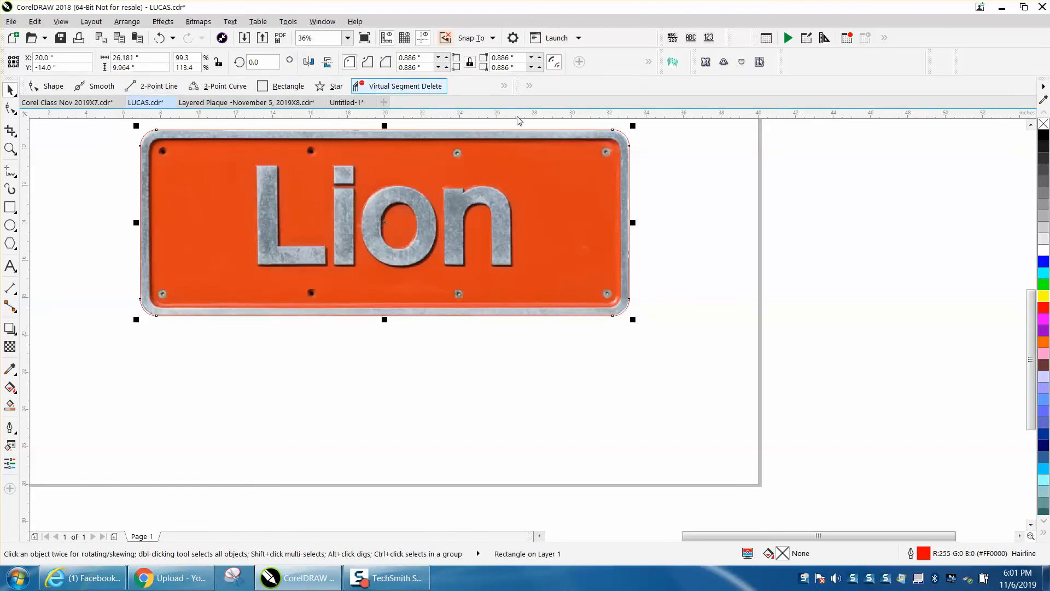
pyautogui.click(650, 147)
pyautogui.click(392, 61)
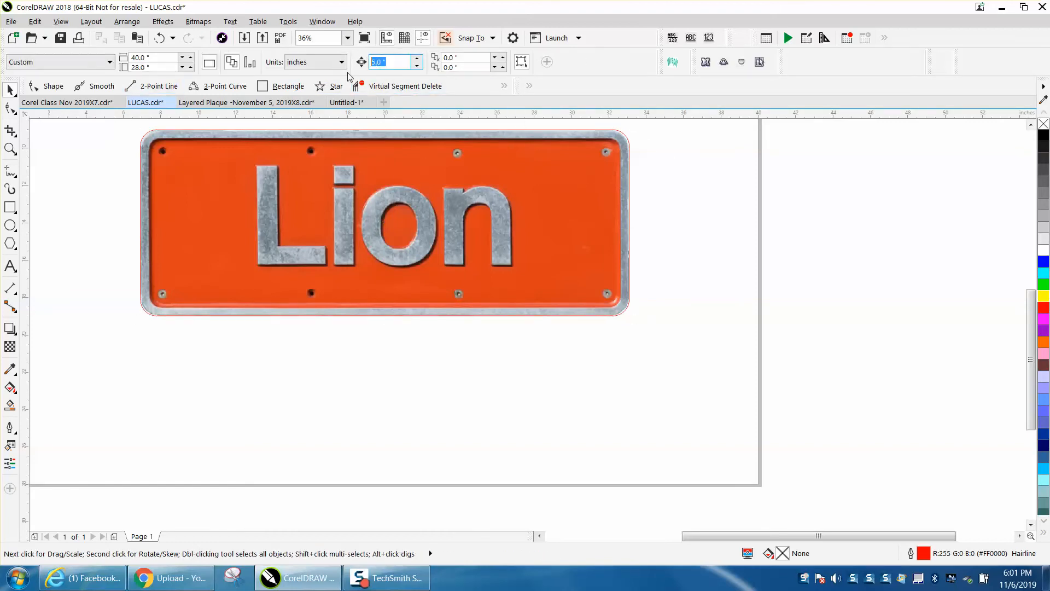
pyautogui.write('10')
pyautogui.press('Return')
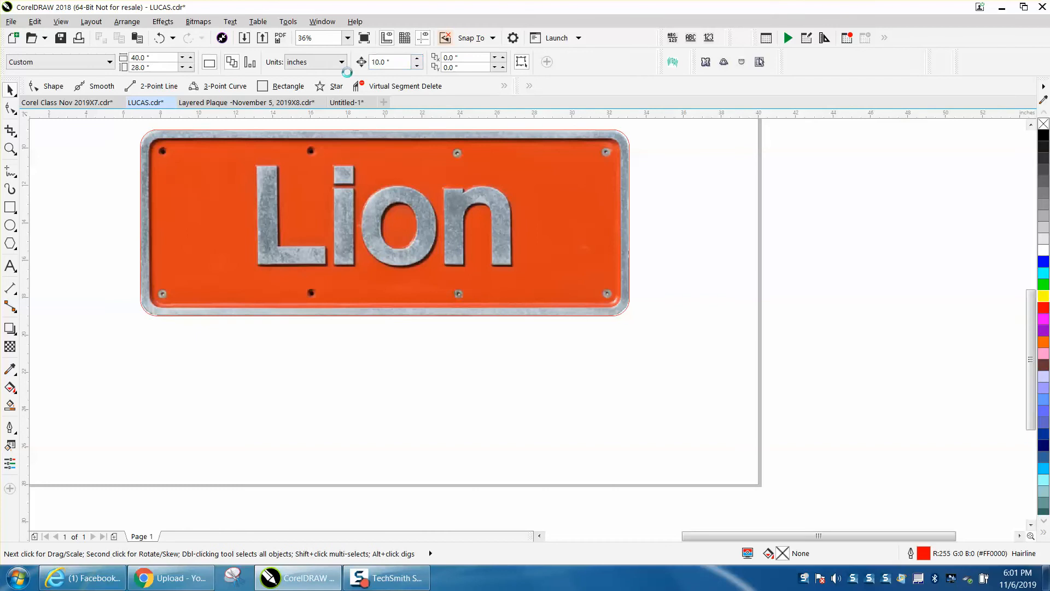
# - Nudge the rounded rectangle 20 inches straight down so it sits below the page
pyautogui.click(616, 132)
pyautogui.press('Down')
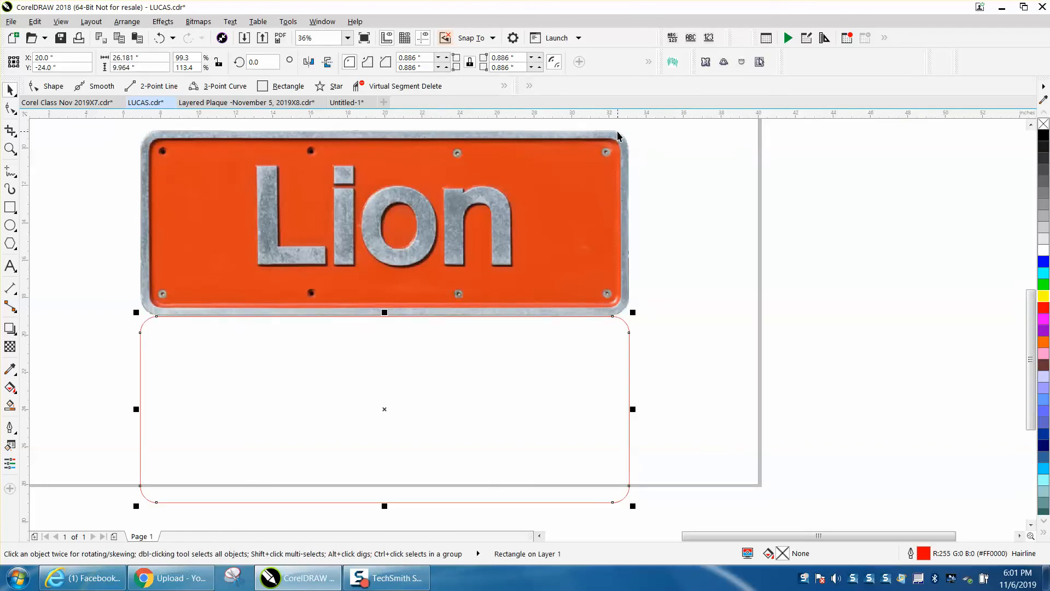
pyautogui.scroll(-2, 620, 135)
pyautogui.press('Down')
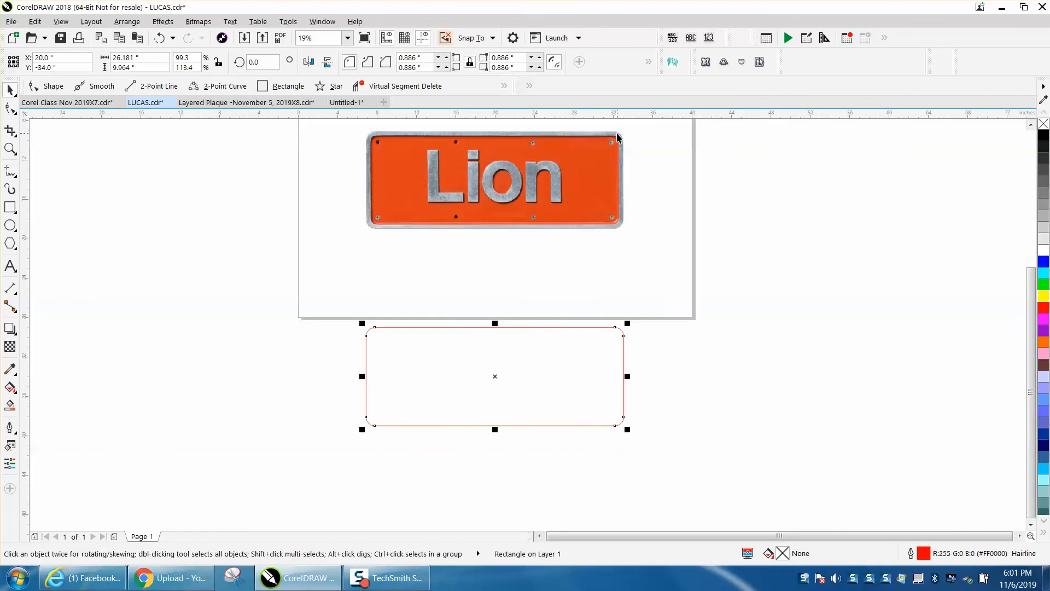
pyautogui.press('Right')
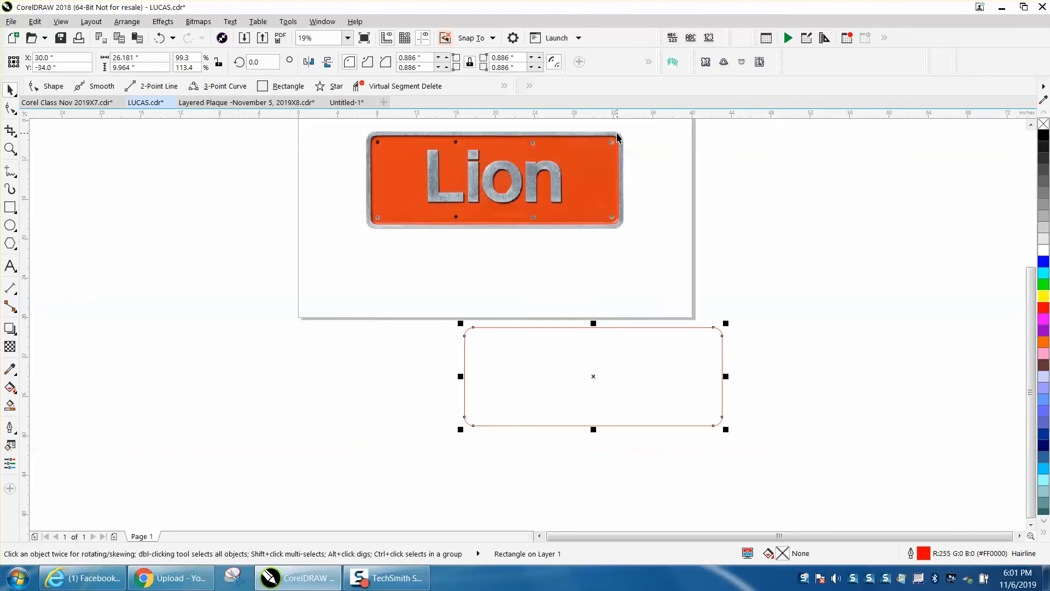
pyautogui.press('Left')
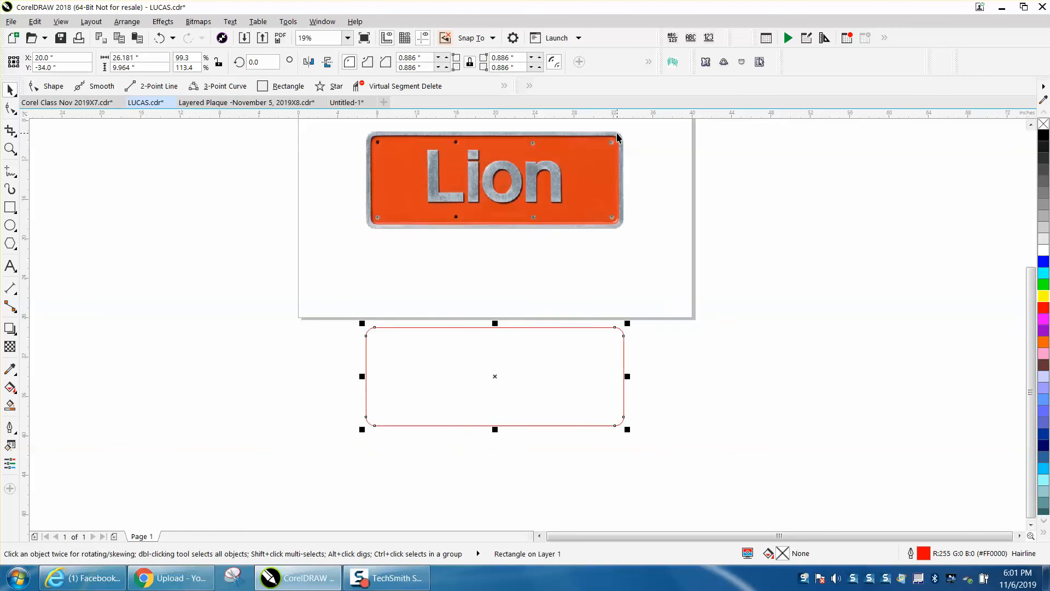
# - Duplicate the rectangle 40 inches to the right and centre the original on the page over the plate image
pyautogui.press('KP_Add')
pyautogui.press('Right')
pyautogui.press('Right')
pyautogui.press('Right')
pyautogui.press('Right')
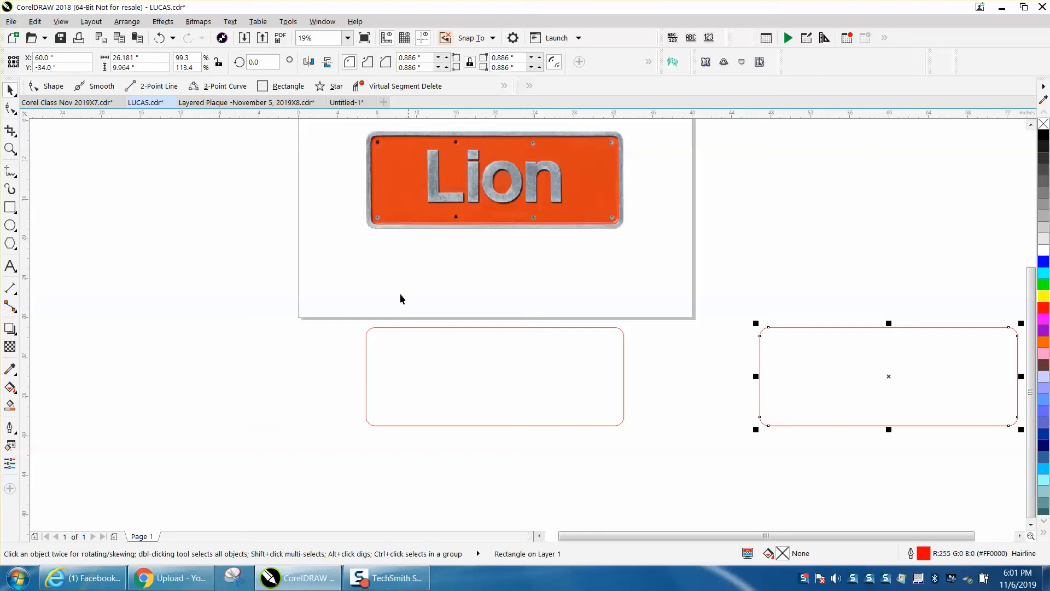
pyautogui.click(469, 327)
pyautogui.press('p')
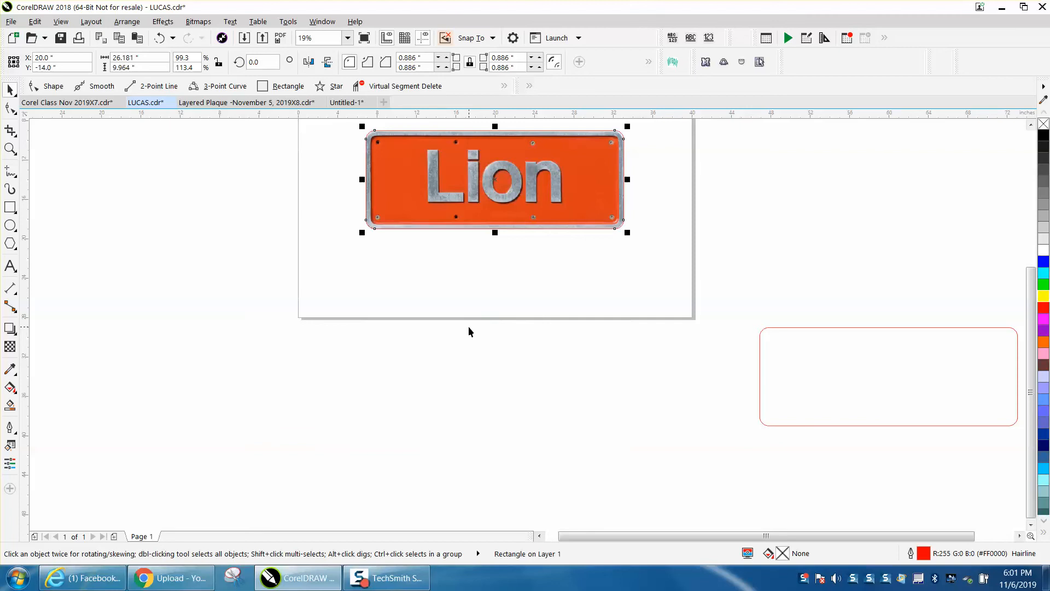
# - Apply a one-step inside contour with a 0.25 inch offset and rounded corners to the centred rectangle
pyautogui.click(10, 148)
pyautogui.moveTo(351, 120); pyautogui.dragTo(684, 265)
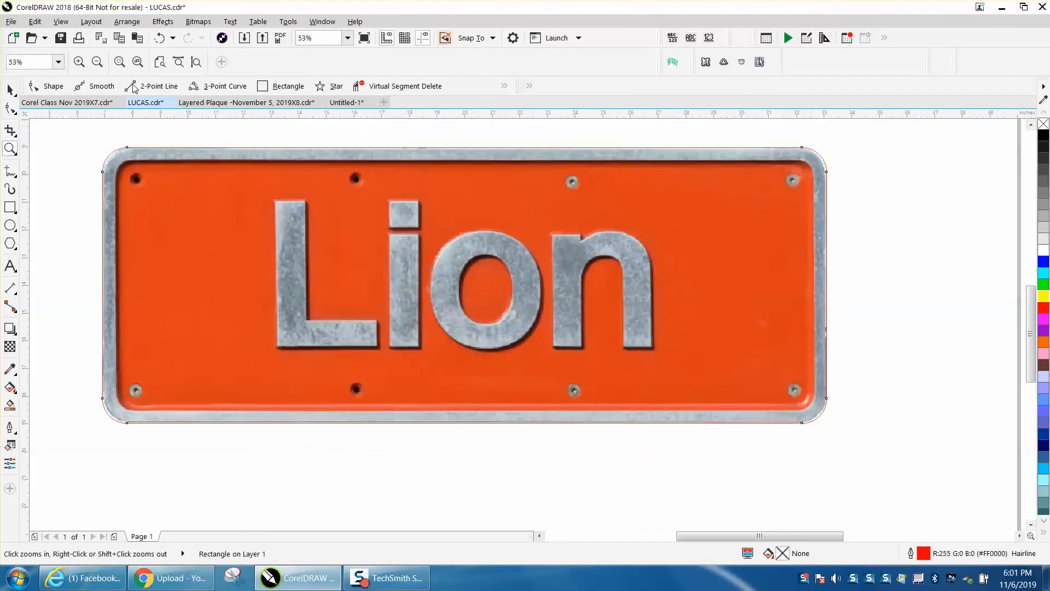
pyautogui.click(161, 23)
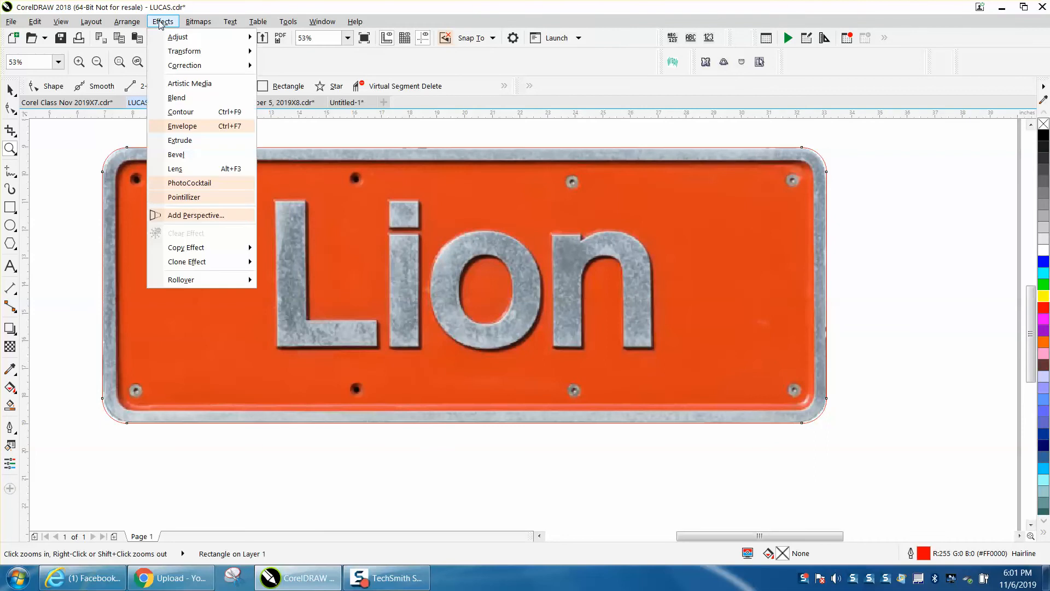
pyautogui.click(185, 113)
pyautogui.click(815, 169)
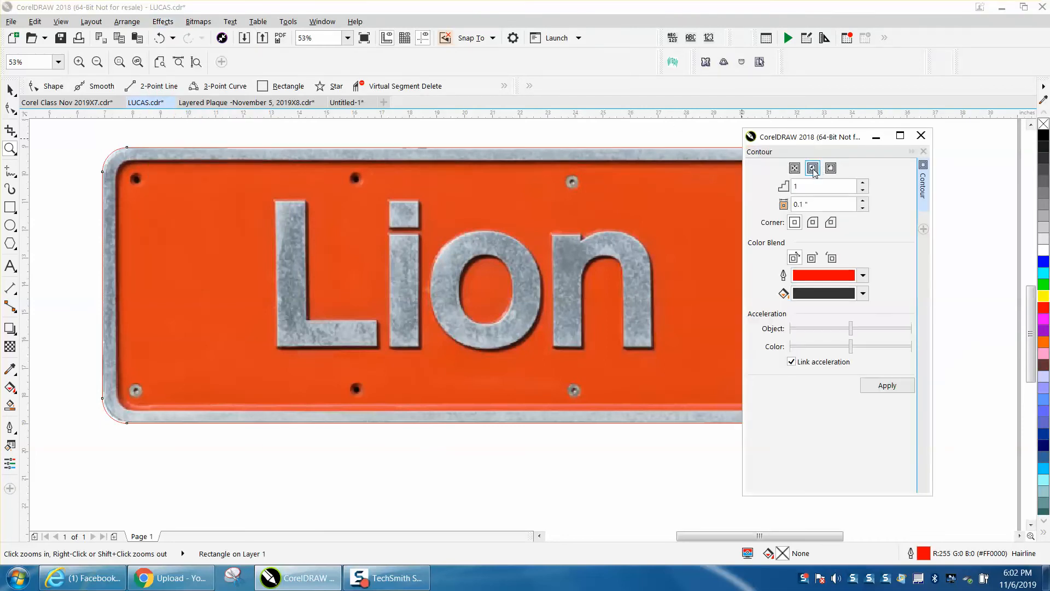
pyautogui.moveTo(809, 204); pyautogui.dragTo(791, 205)
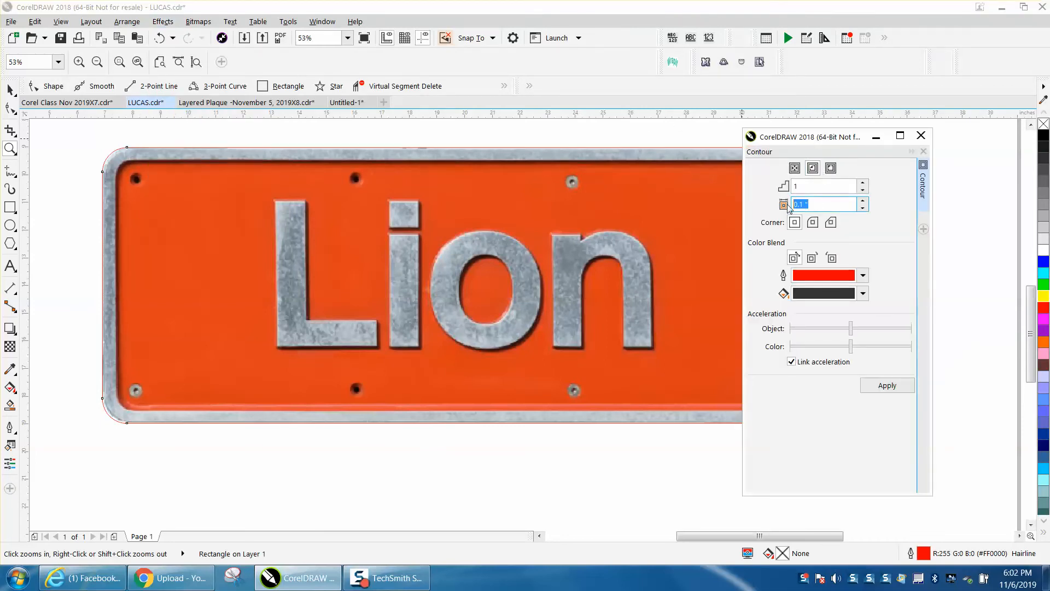
pyautogui.write('.25')
pyautogui.click(814, 224)
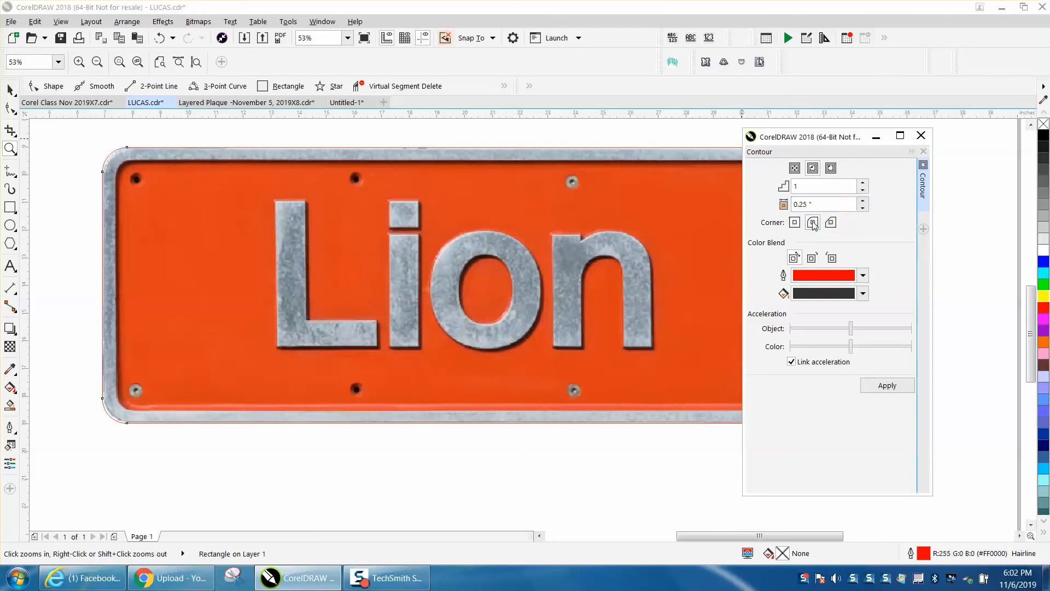
pyautogui.click(890, 386)
# - Set the border contour's offset to 0.5 inch
pyautogui.moveTo(812, 205); pyautogui.dragTo(773, 203)
pyautogui.write('.5')
pyautogui.press('Return')
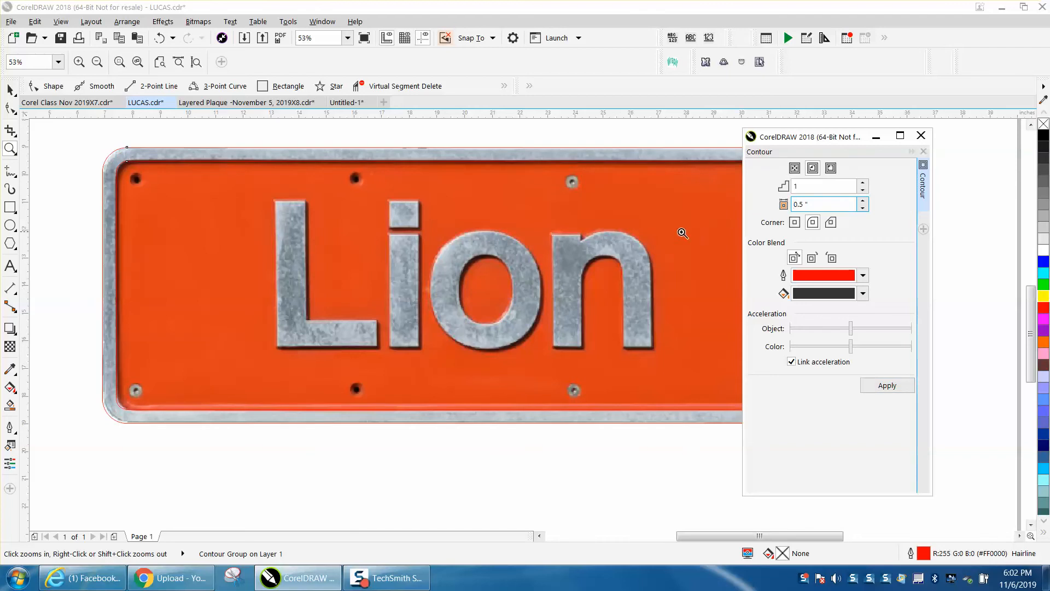
# - Nudge the contoured border 20 inches straight up, above the page
pyautogui.rightClick(653, 226)
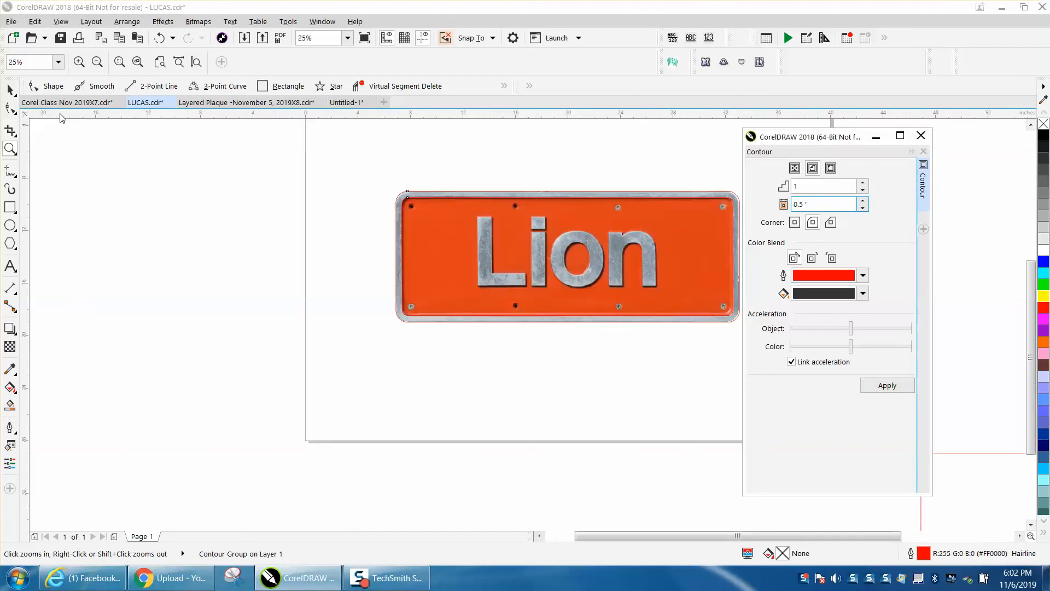
pyautogui.click(9, 89)
pyautogui.scroll(-1, 314, 179)
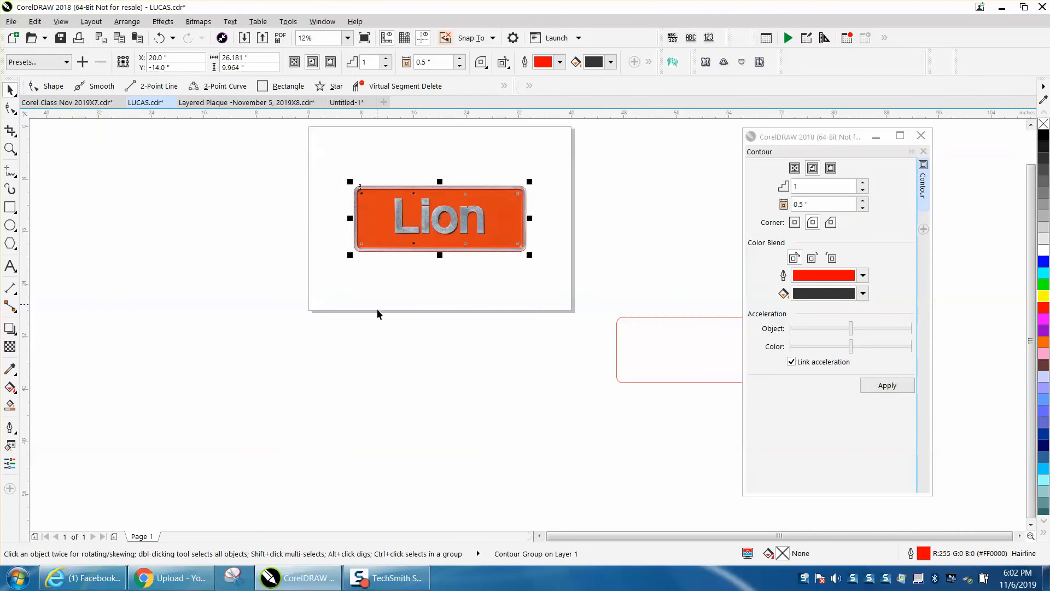
pyautogui.click(379, 290)
pyautogui.click(372, 234)
pyautogui.press('Up')
pyautogui.press('Up')
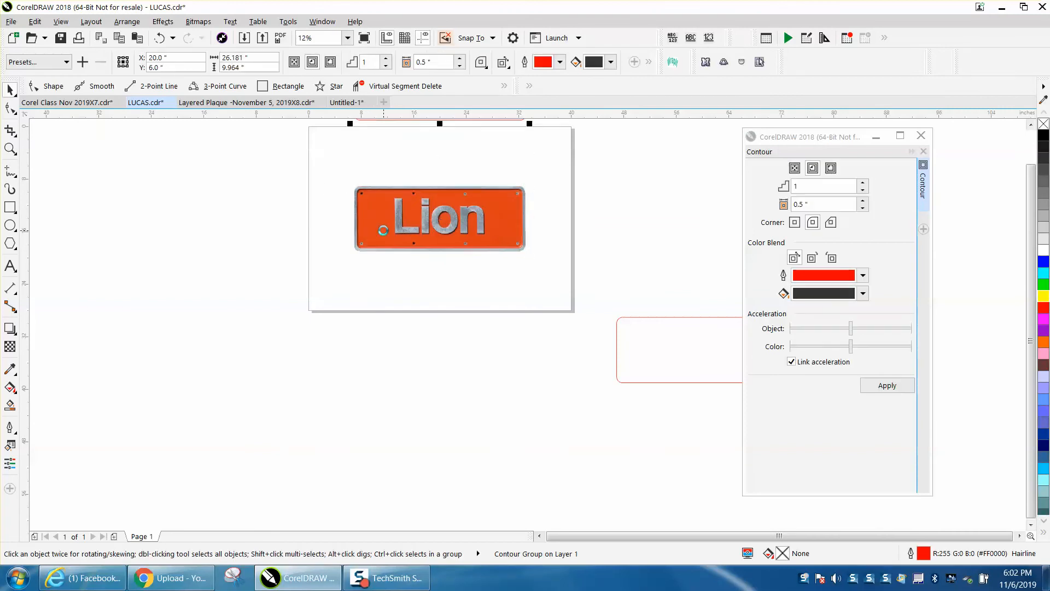
# - Check the contoured border up close and move it 40 inches to the right, beside the page
pyautogui.scroll(-1, 458, 282)
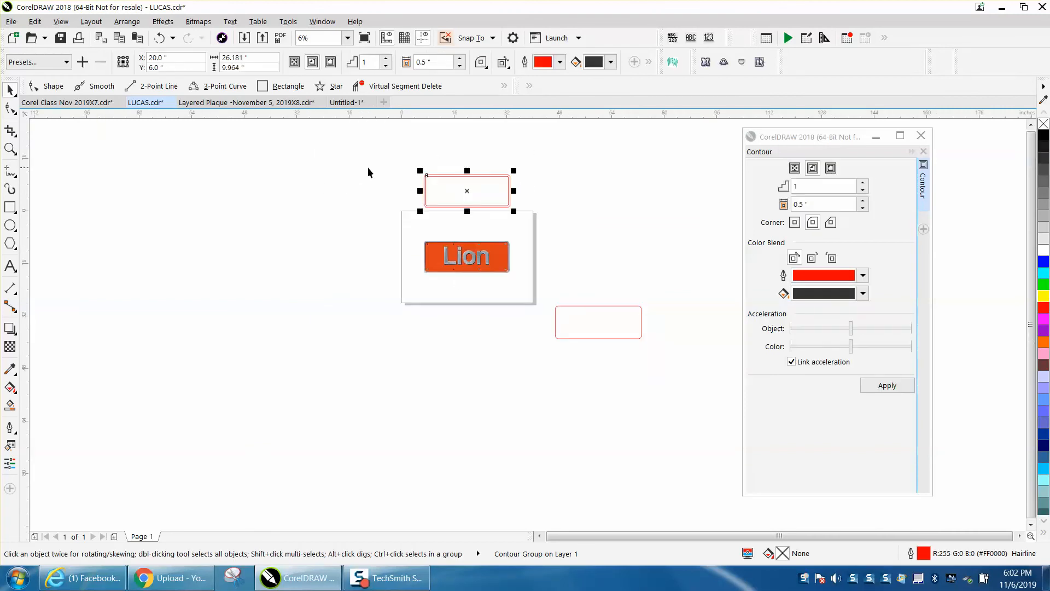
pyautogui.moveTo(391, 166); pyautogui.dragTo(544, 222)
pyautogui.click(10, 148)
pyautogui.moveTo(407, 170); pyautogui.dragTo(541, 217)
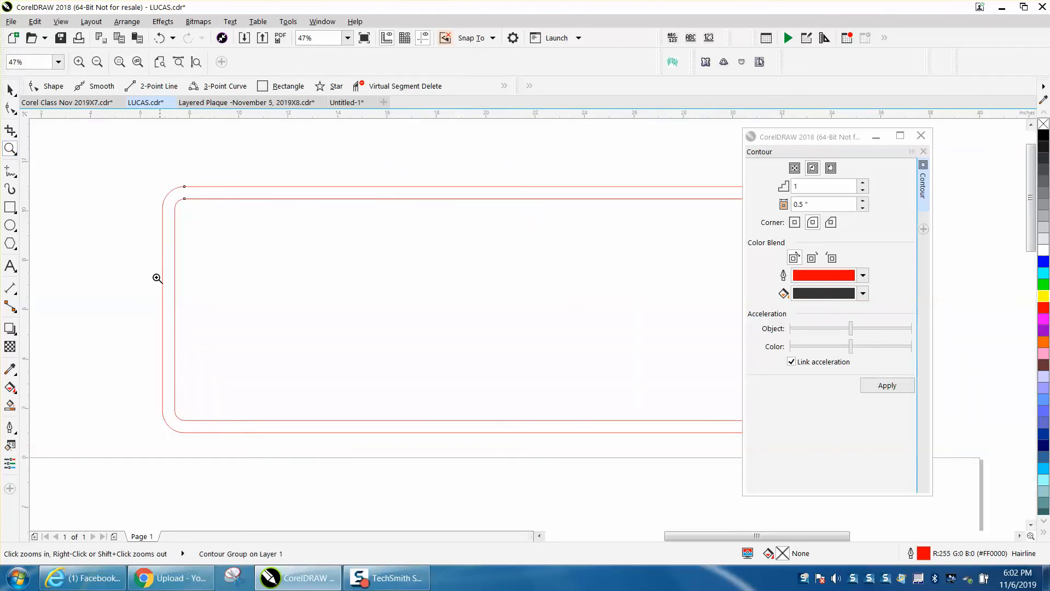
pyautogui.scroll(-3, 157, 277)
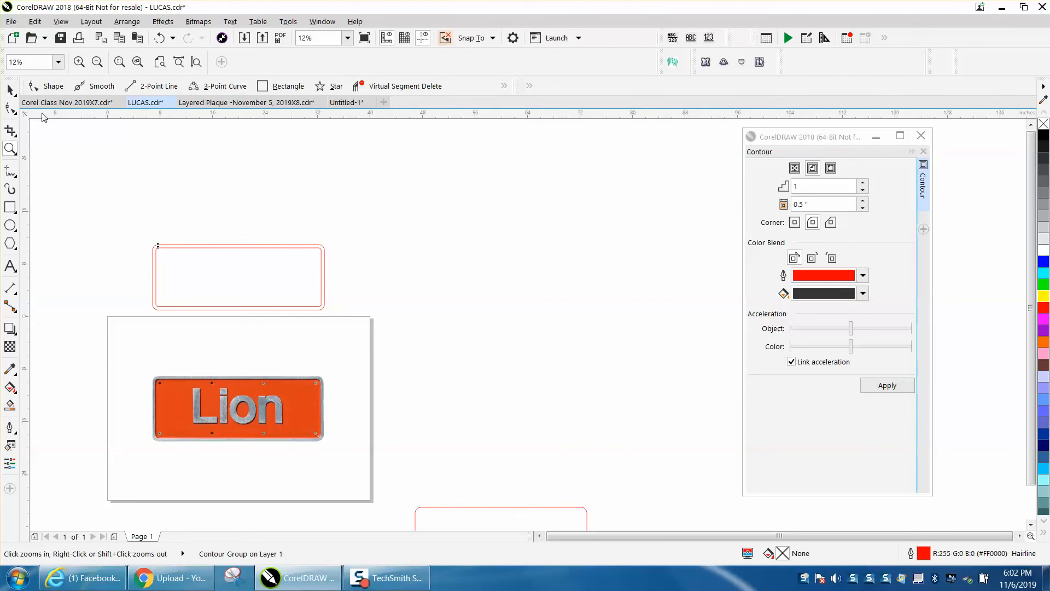
pyautogui.click(9, 91)
pyautogui.moveTo(144, 224); pyautogui.dragTo(378, 332)
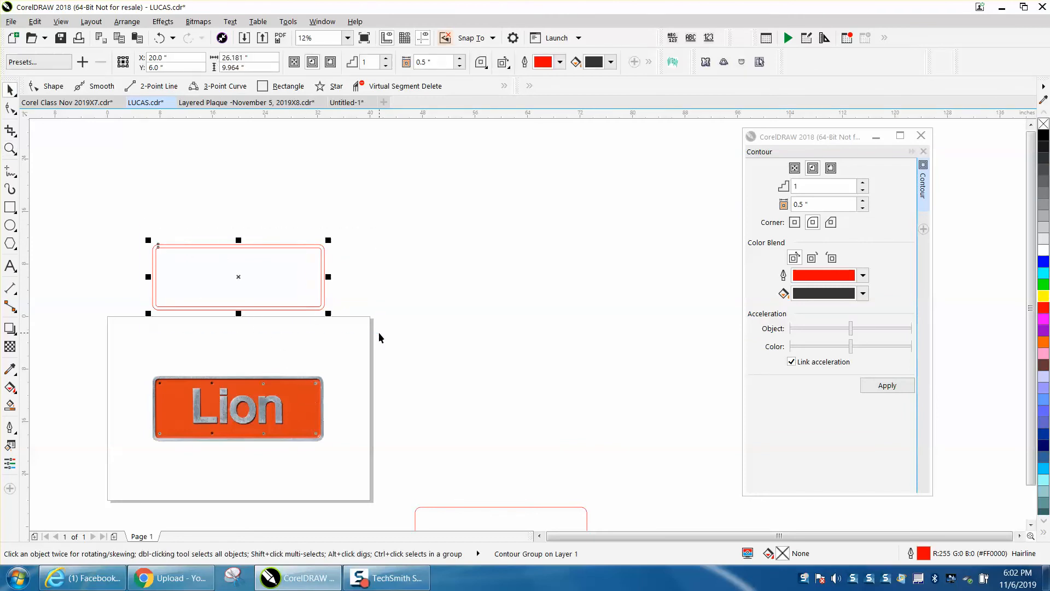
pyautogui.press('Right')
pyautogui.press('Right')
pyautogui.press('Right')
pyautogui.press('Right')
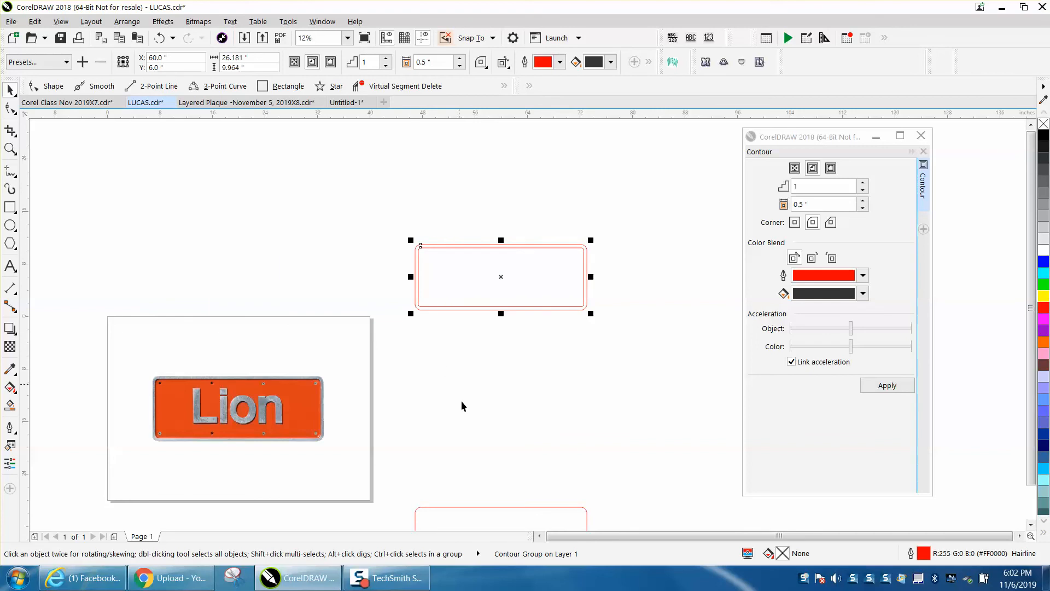
# - Add the artistic text "Lion" in Arial near the plate's upper edge and enlarge it to about 578 pt
pyautogui.scroll(-1, 464, 419)
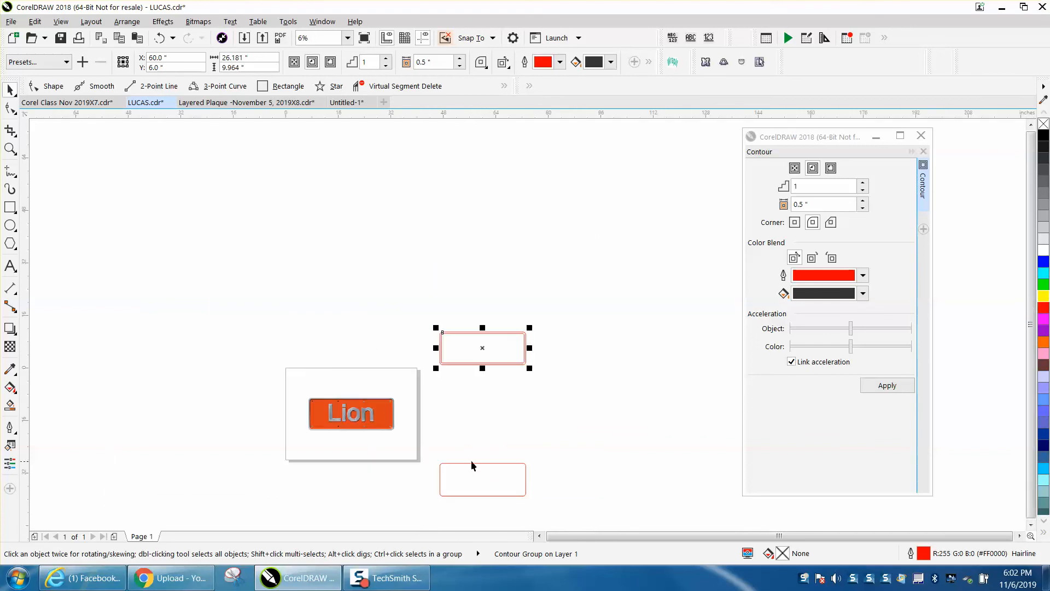
pyautogui.click(10, 148)
pyautogui.moveTo(238, 360); pyautogui.dragTo(518, 498)
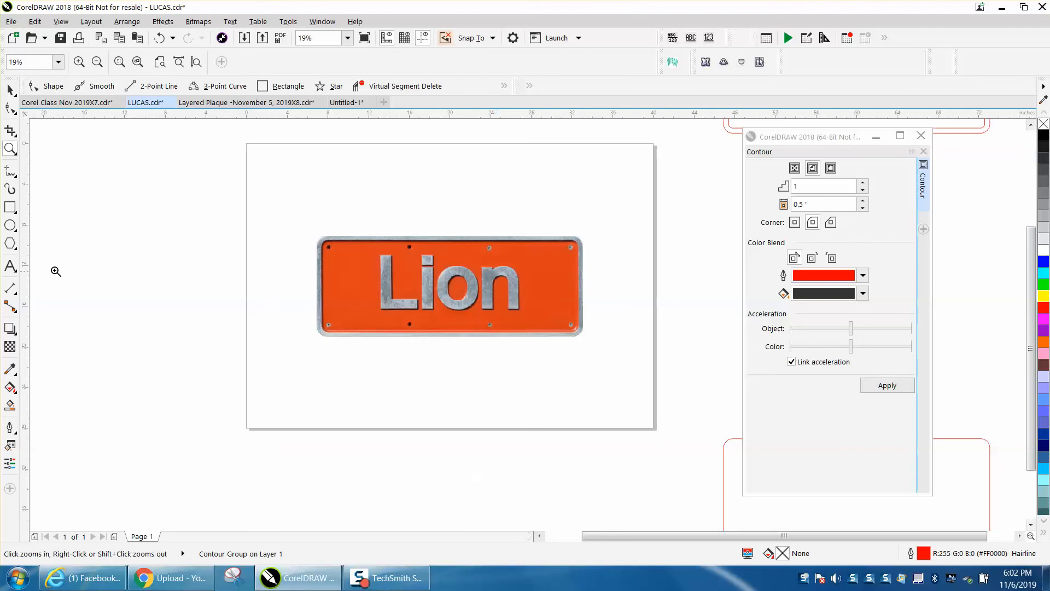
pyautogui.click(10, 266)
pyautogui.click(321, 202)
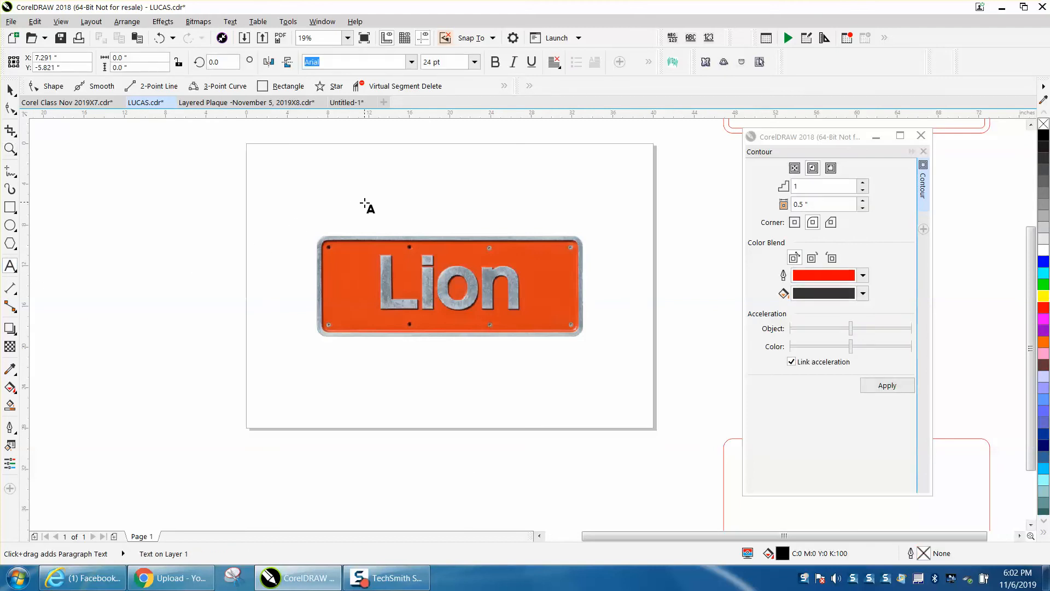
pyautogui.write('L')
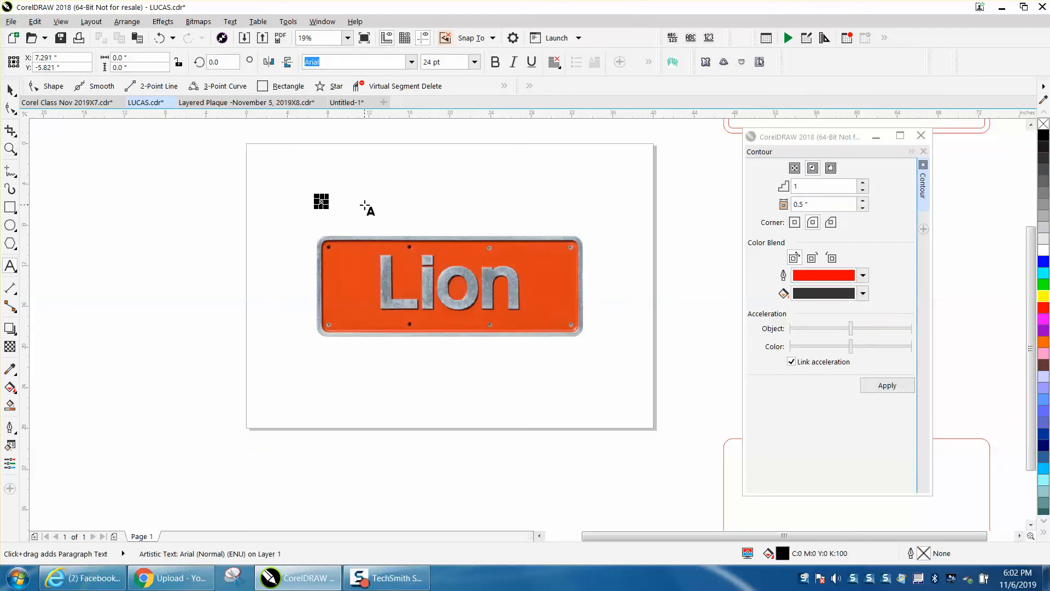
pyautogui.write('io')
pyautogui.moveTo(329, 206); pyautogui.dragTo(630, 265)
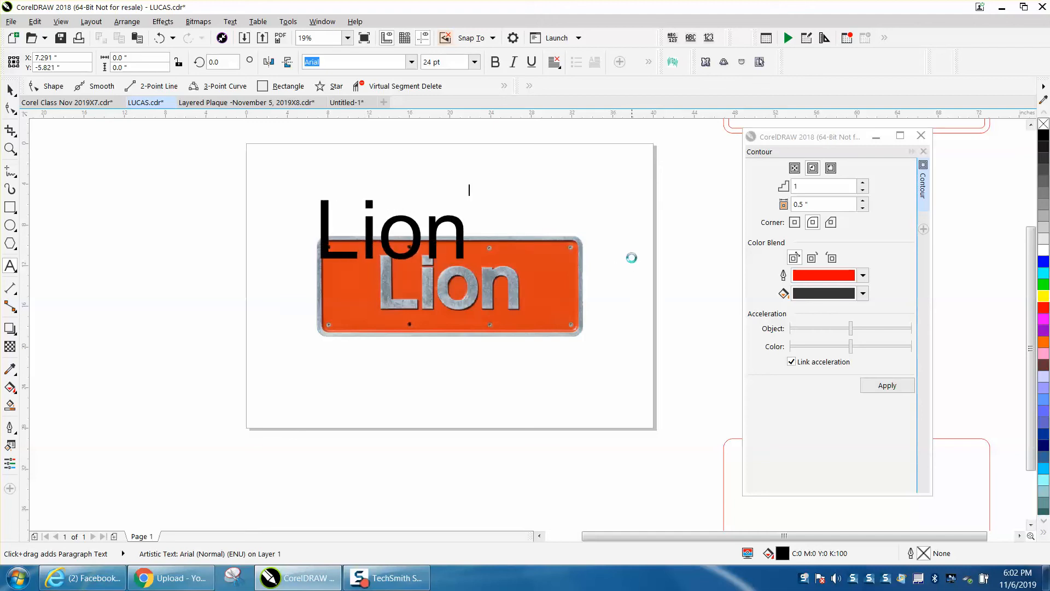
# - Make the "Lion" text bold
pyautogui.click(498, 63)
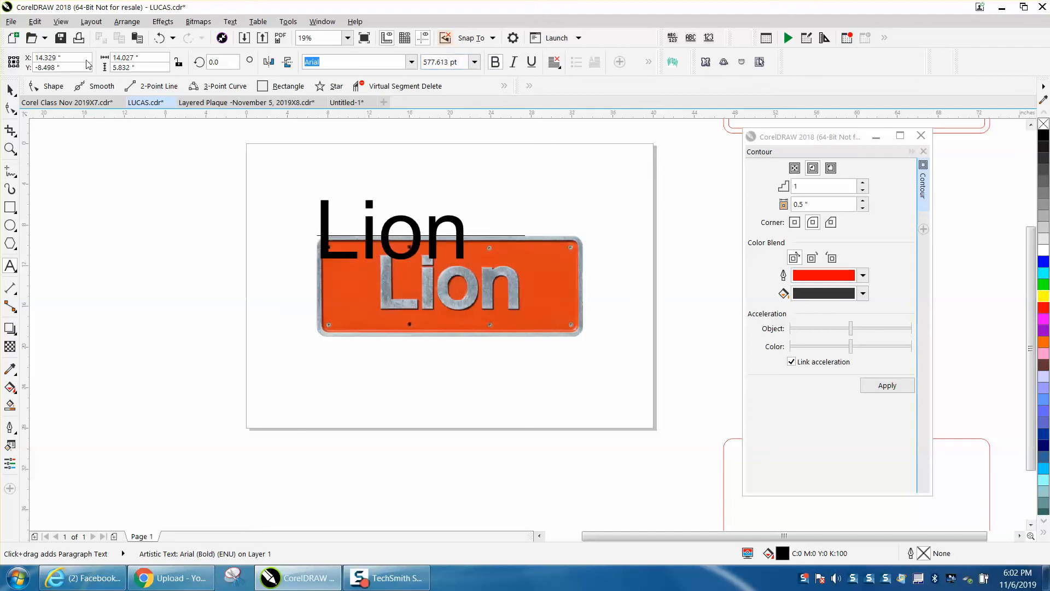
pyautogui.click(11, 89)
pyautogui.click(497, 63)
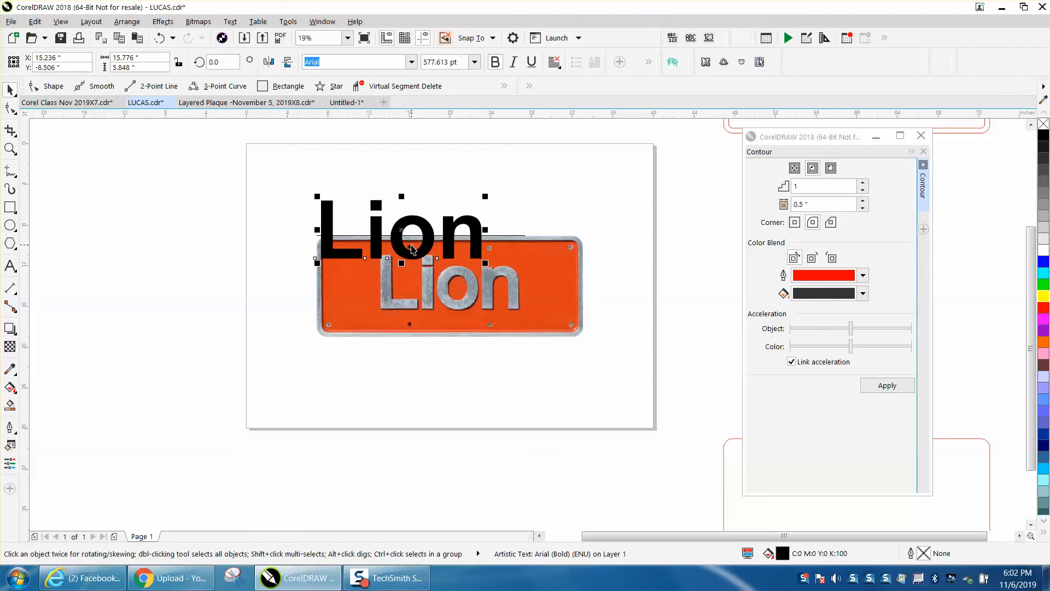
# - Move the bold "Lion" text over the photographed lettering, keeping the plate image in its original position
pyautogui.moveTo(412, 251); pyautogui.dragTo(441, 270)
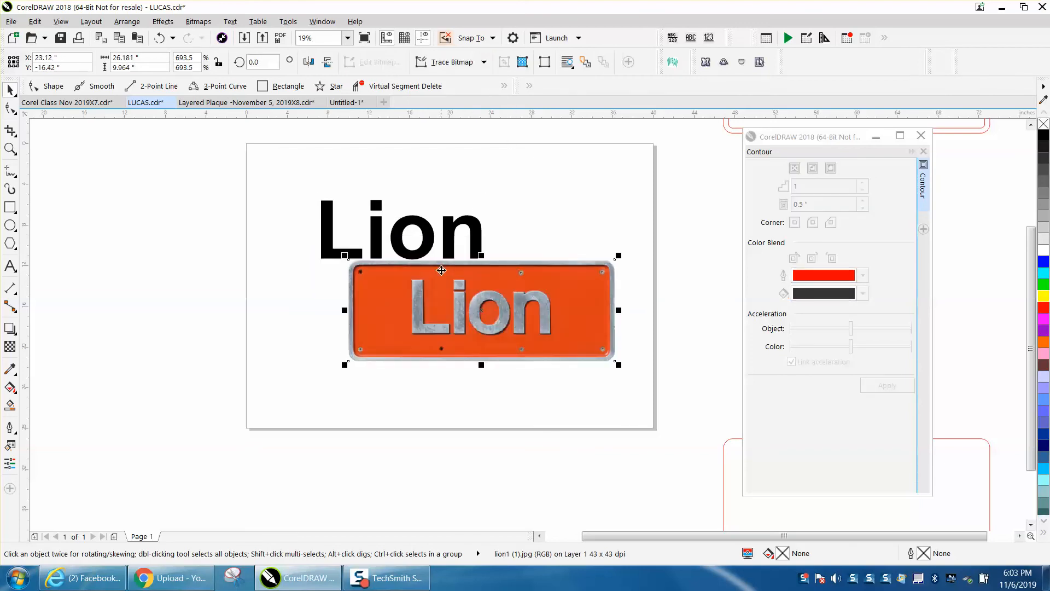
pyautogui.click(159, 37)
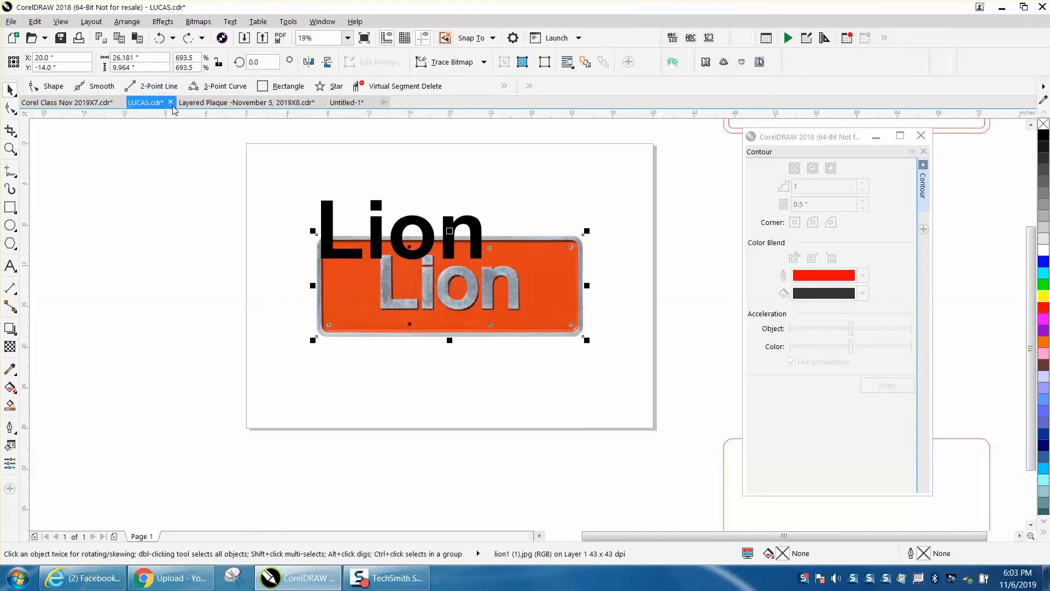
pyautogui.click(383, 225)
pyautogui.click(381, 223)
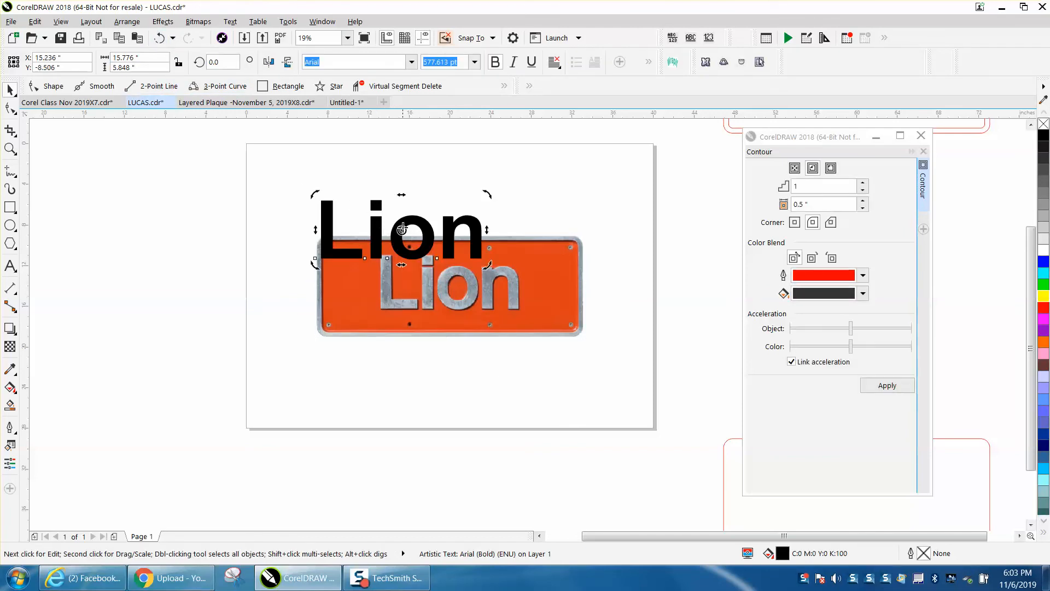
pyautogui.click(416, 219)
pyautogui.moveTo(405, 232); pyautogui.dragTo(460, 278)
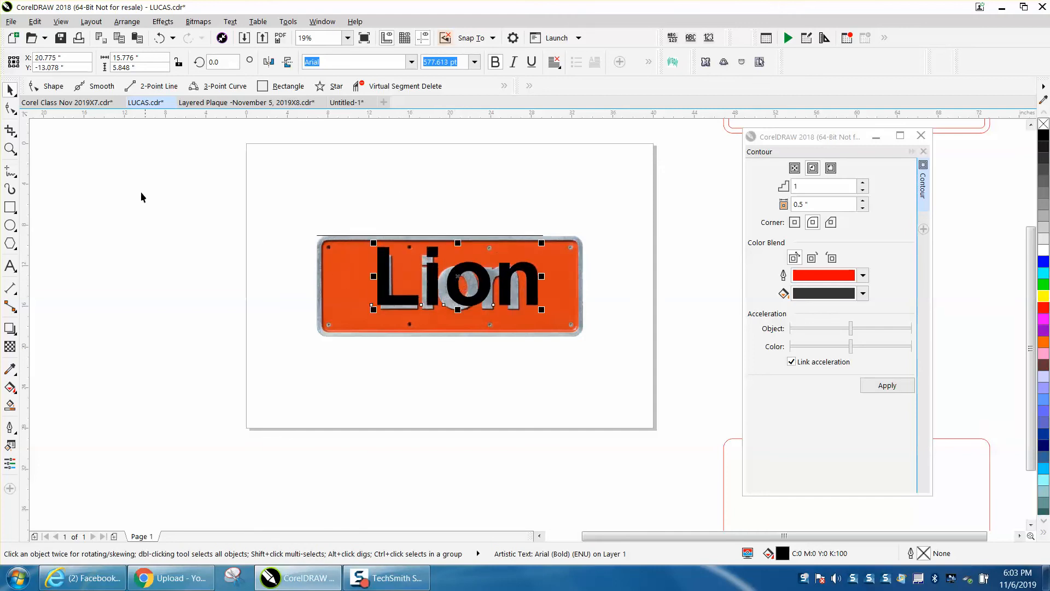
# - Set the nudge distance to 0.02 inches and nudge the "Lion" text down onto the baseline of the photographed lettering
pyautogui.click(11, 149)
pyautogui.moveTo(623, 390); pyautogui.dragTo(622, 390)
pyautogui.press('space')
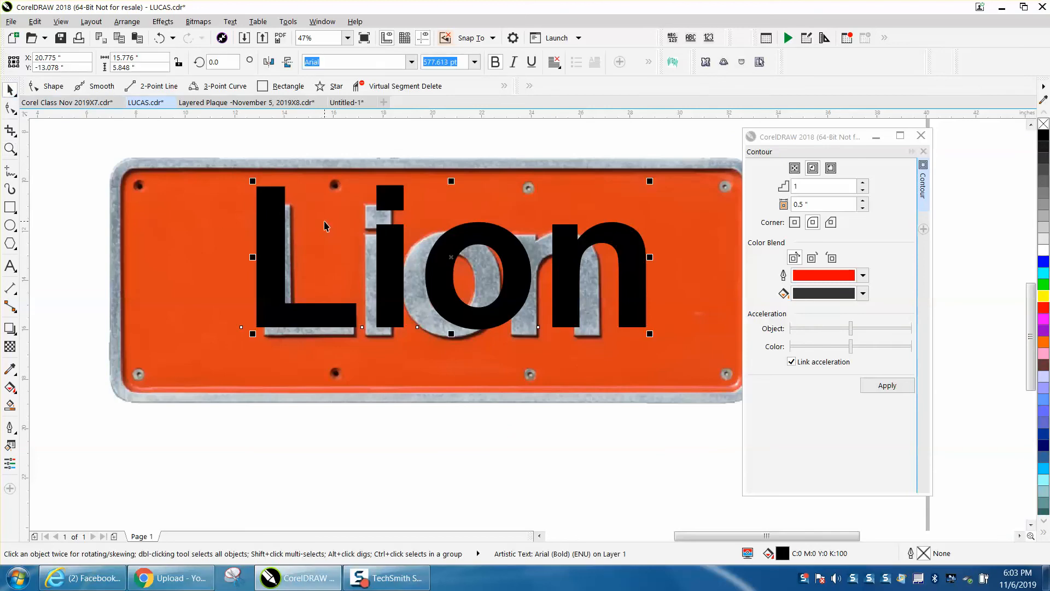
pyautogui.click(321, 135)
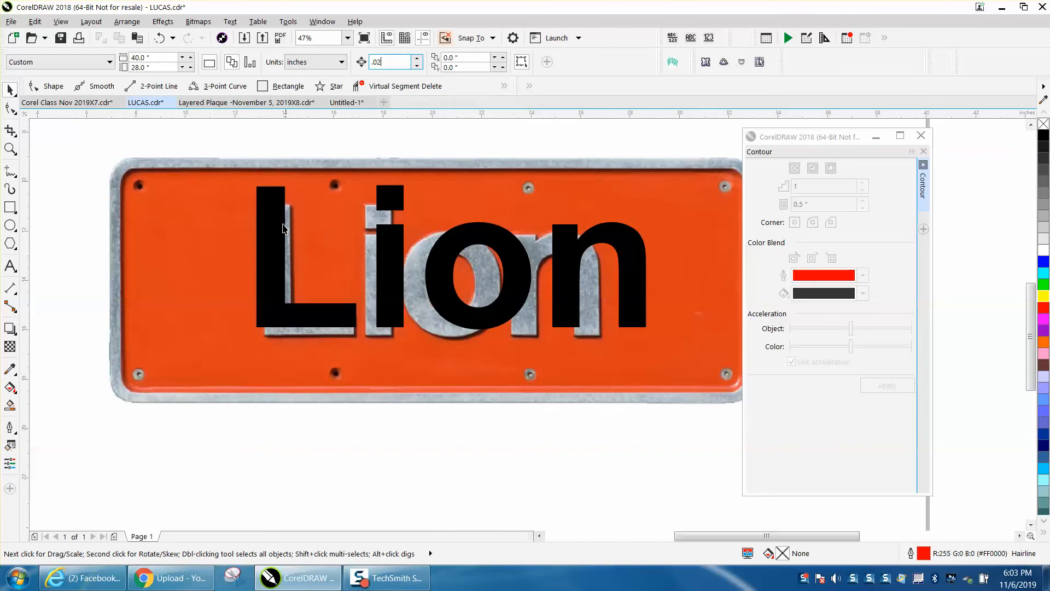
pyautogui.click(270, 221)
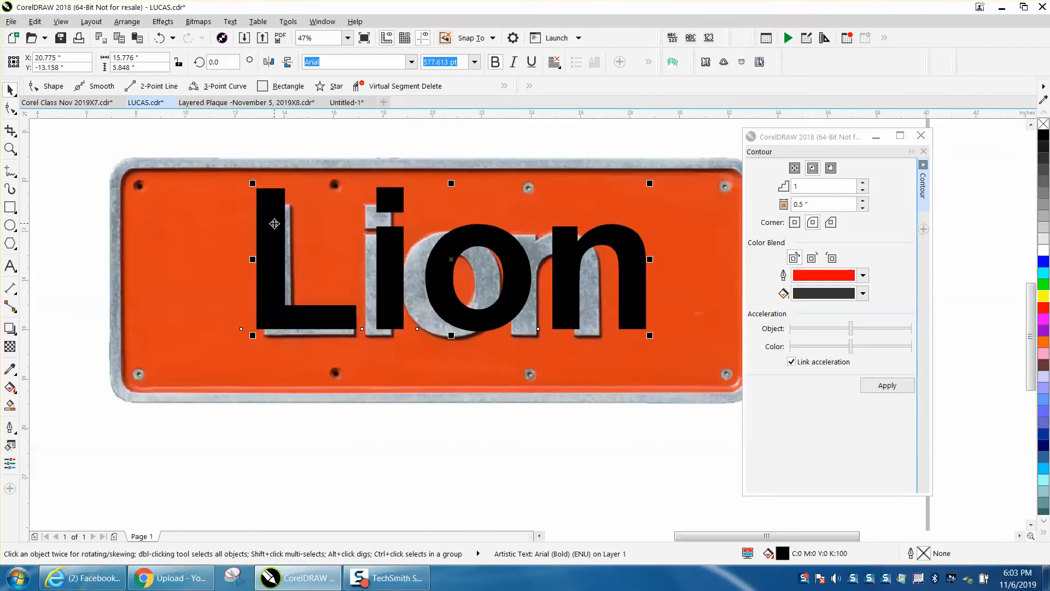
pyautogui.press('Down')
pyautogui.press('Down')
pyautogui.press('Down')
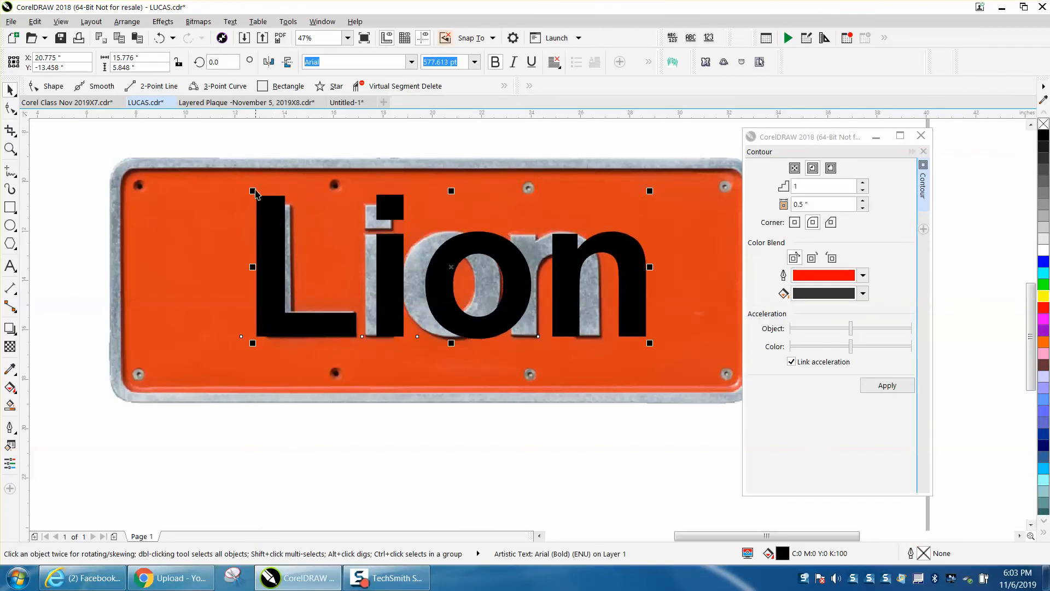
# - Scale the "Lion" text down to about 542 pt and nudge it left and up until its L covers the photographed L
pyautogui.moveTo(250, 188)
pyautogui.mouseDown()
pyautogui.moveTo(263, 203)
pyautogui.moveTo(250, 203)
pyautogui.mouseUp()
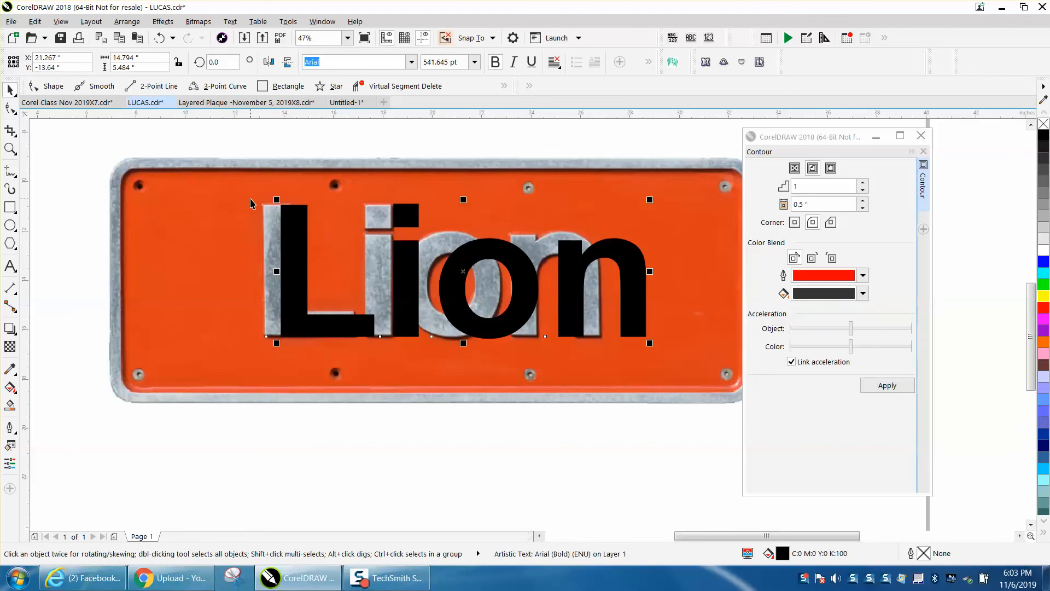
pyautogui.press('Left')
pyautogui.press('Left')
pyautogui.press('Left')
pyautogui.press('Left')
pyautogui.press('Left')
pyautogui.press('Left')
pyautogui.press('Left')
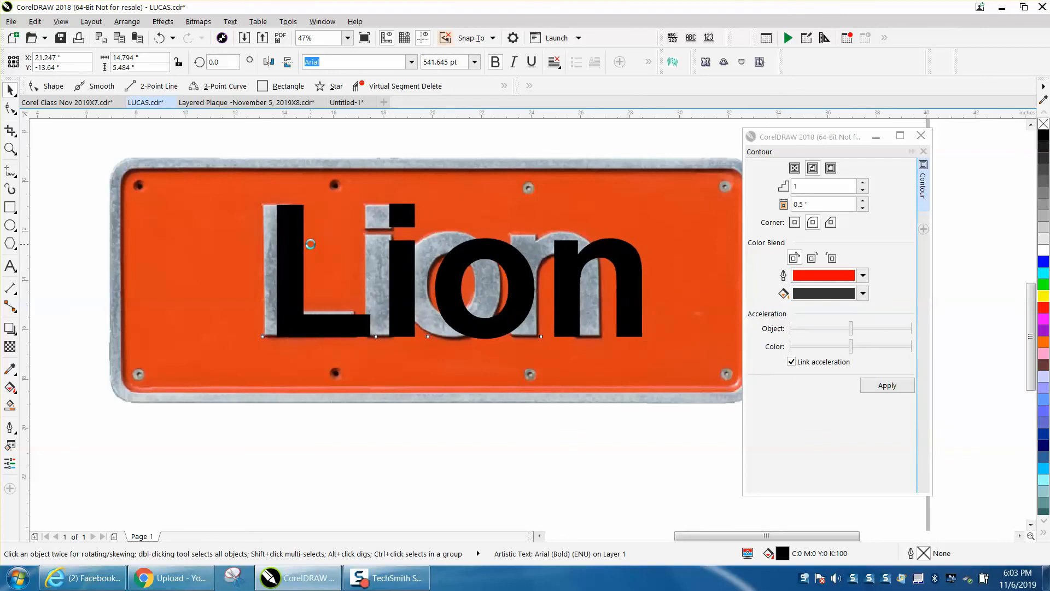
pyautogui.press('Left')
pyautogui.press('Left')
pyautogui.press('Up')
pyautogui.press('Up')
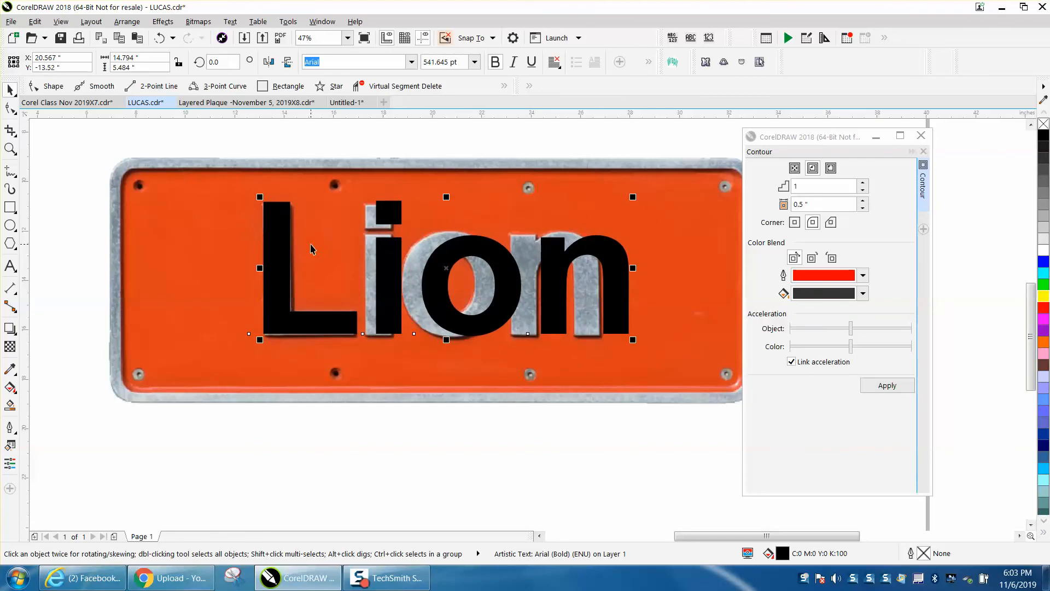
# - Break the "Lion" text apart into single letters and nudge the "i" left over the photographed i
pyautogui.click(351, 134)
pyautogui.click(389, 215)
pyautogui.hotkey('ctrl', 'k')
pyautogui.click(415, 140)
pyautogui.click(401, 225)
pyautogui.press('Left')
pyautogui.press('Left')
pyautogui.press('Left')
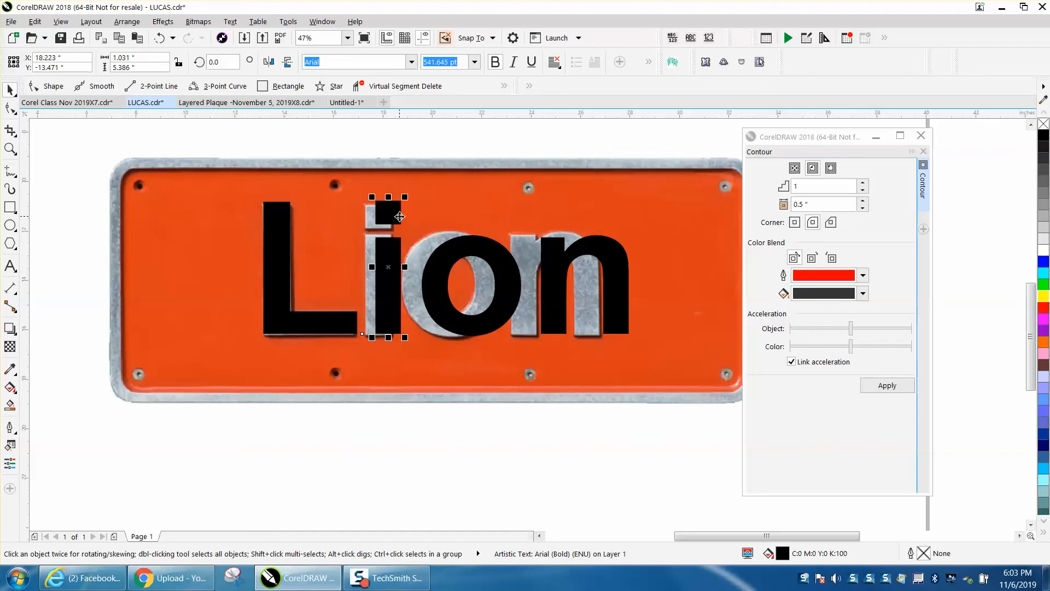
pyautogui.press('Left')
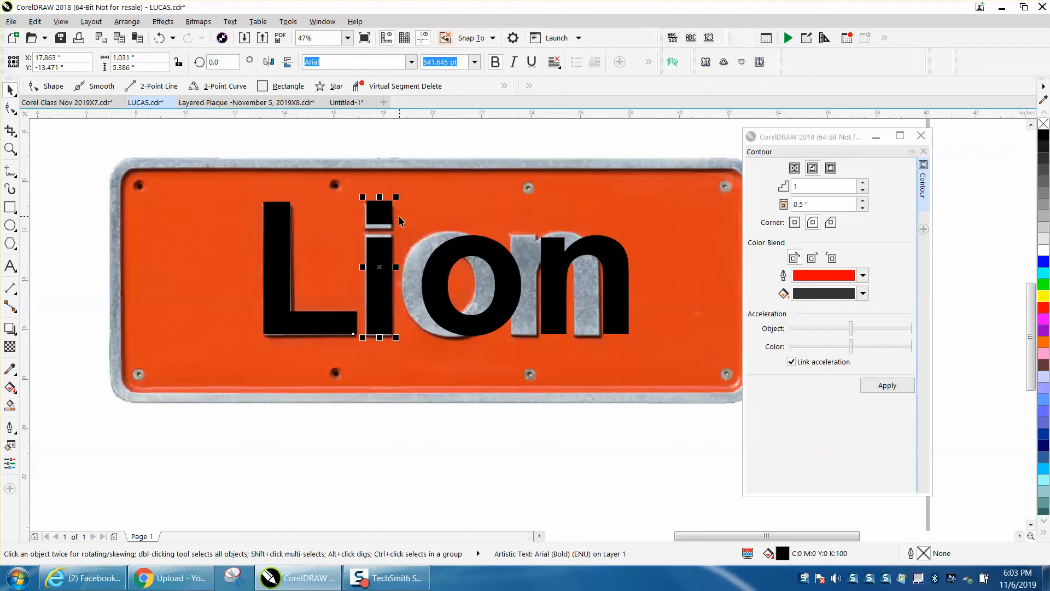
pyautogui.hotkey('ctrl', 'Left')
# - Convert the letter "i" to curves and break it apart into a separate dot and stem
pyautogui.click(127, 21)
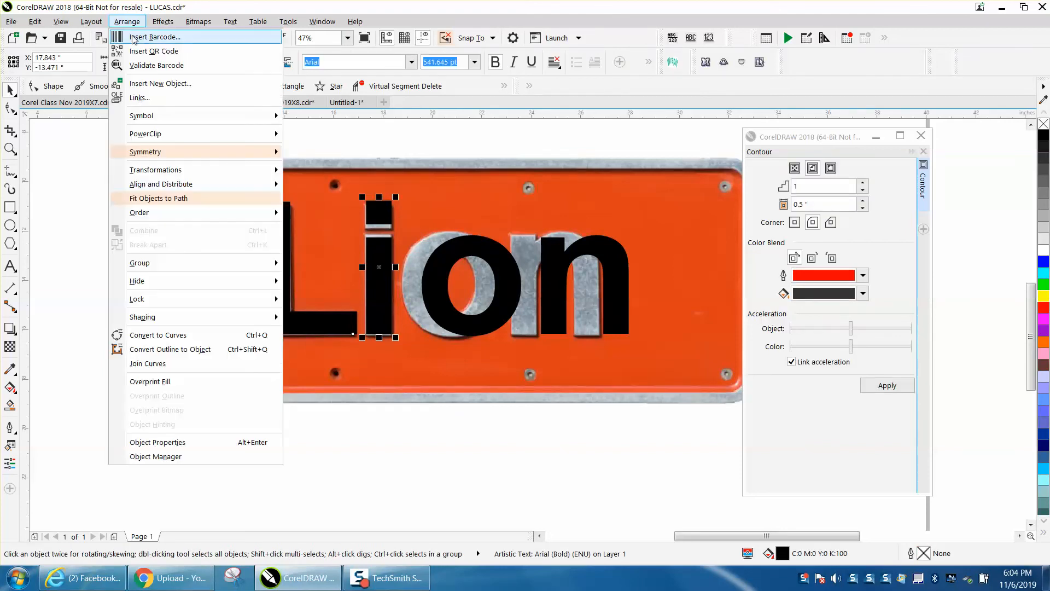
pyautogui.click(185, 336)
pyautogui.click(125, 24)
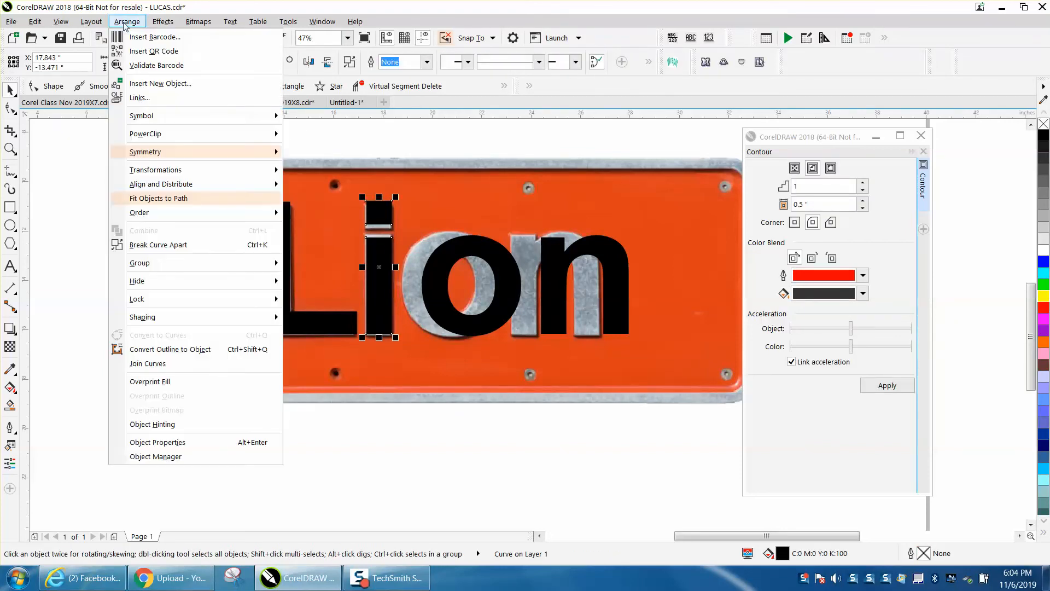
pyautogui.click(169, 246)
pyautogui.click(267, 131)
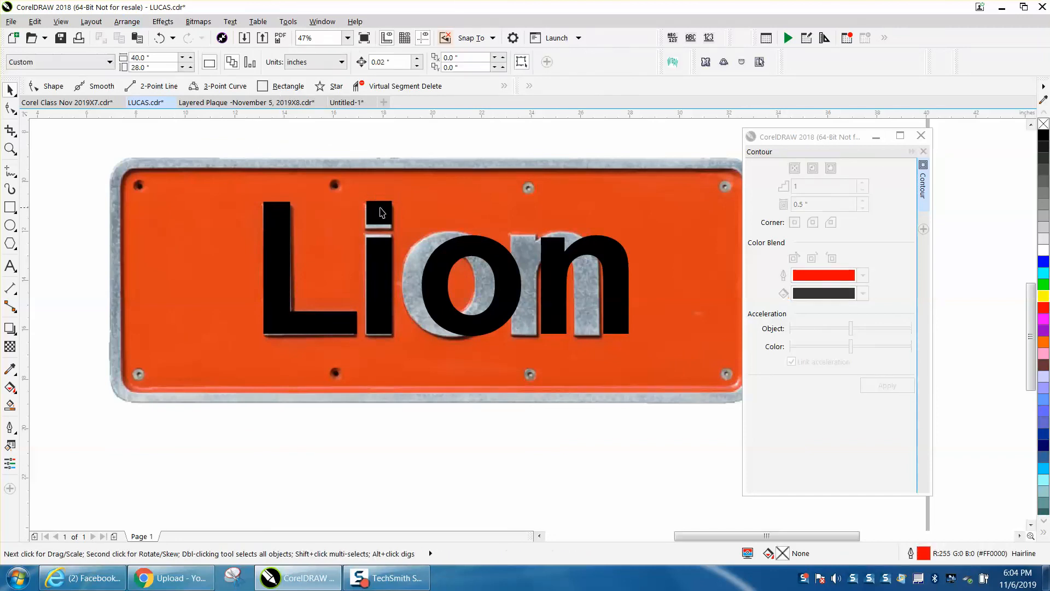
# - Nudge the dot of the "i" down and slightly left onto the photographed dot
pyautogui.click(378, 212)
pyautogui.press('Down')
pyautogui.press('Down')
pyautogui.press('Down')
pyautogui.press('Down')
pyautogui.press('Left')
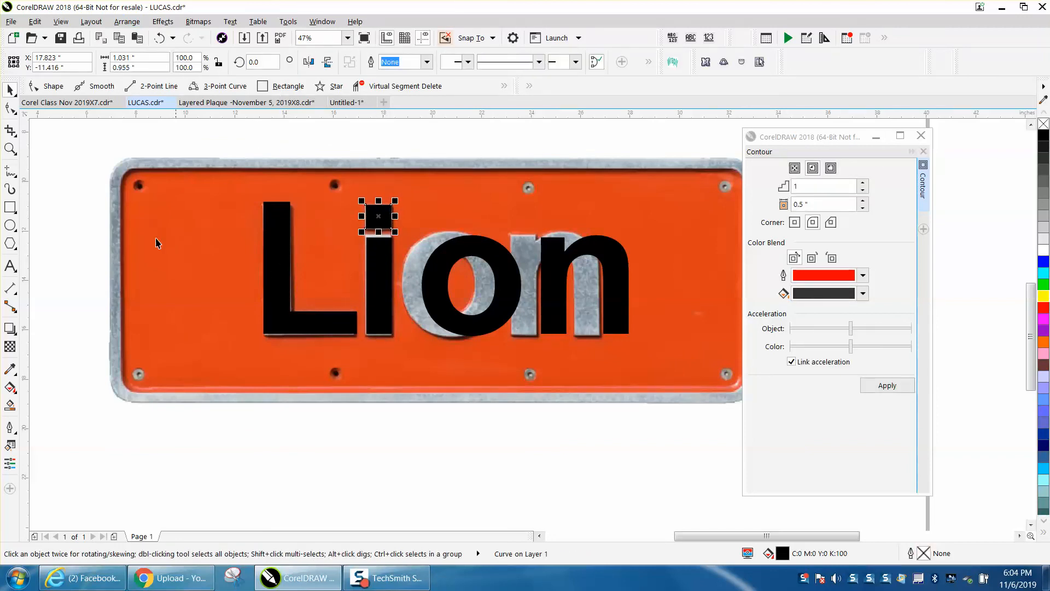
# - Raise the two top nodes of the "i" stem to meet the top edge of the photographed stem
pyautogui.click(10, 148)
pyautogui.moveTo(349, 211); pyautogui.dragTo(488, 328)
pyautogui.click(10, 108)
pyautogui.click(355, 225)
pyautogui.moveTo(330, 203); pyautogui.dragTo(444, 227)
pyautogui.press('Up')
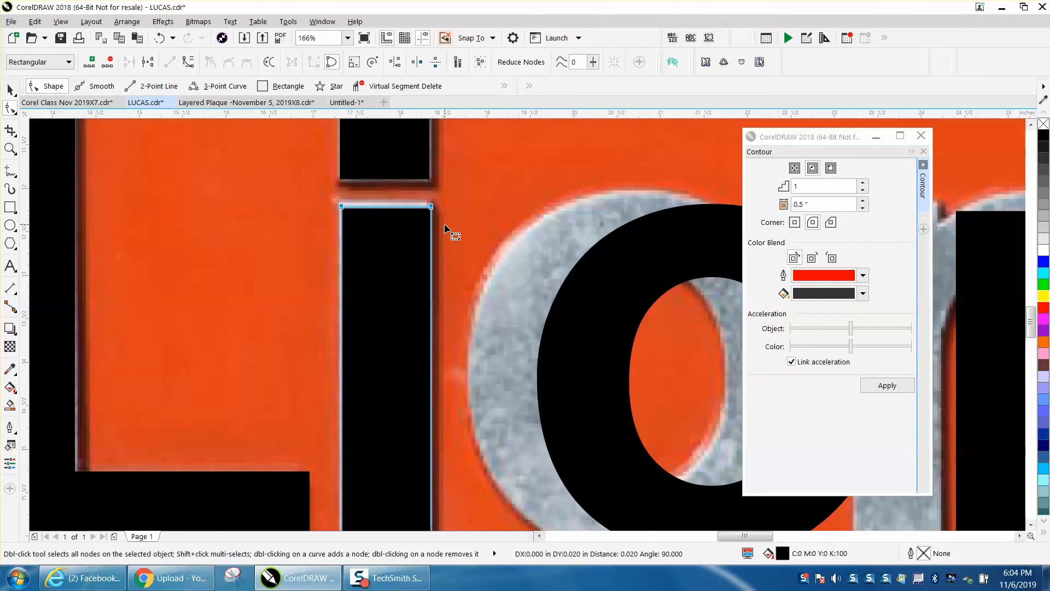
# - Nudge the letter "o" left until it covers the photographed o
pyautogui.scroll(-4, 444, 223)
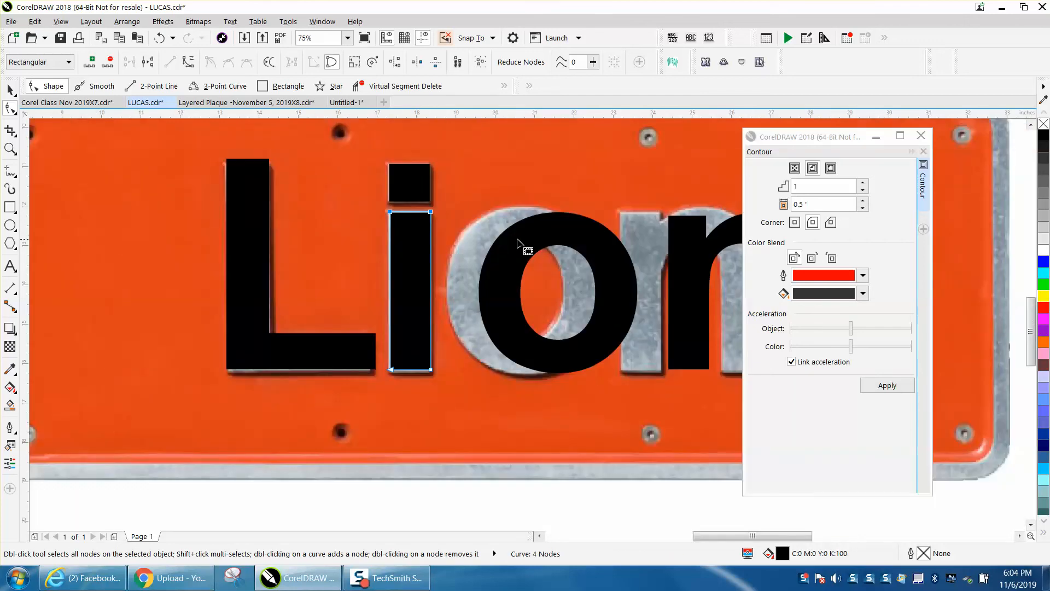
pyautogui.click(10, 89)
pyautogui.click(550, 237)
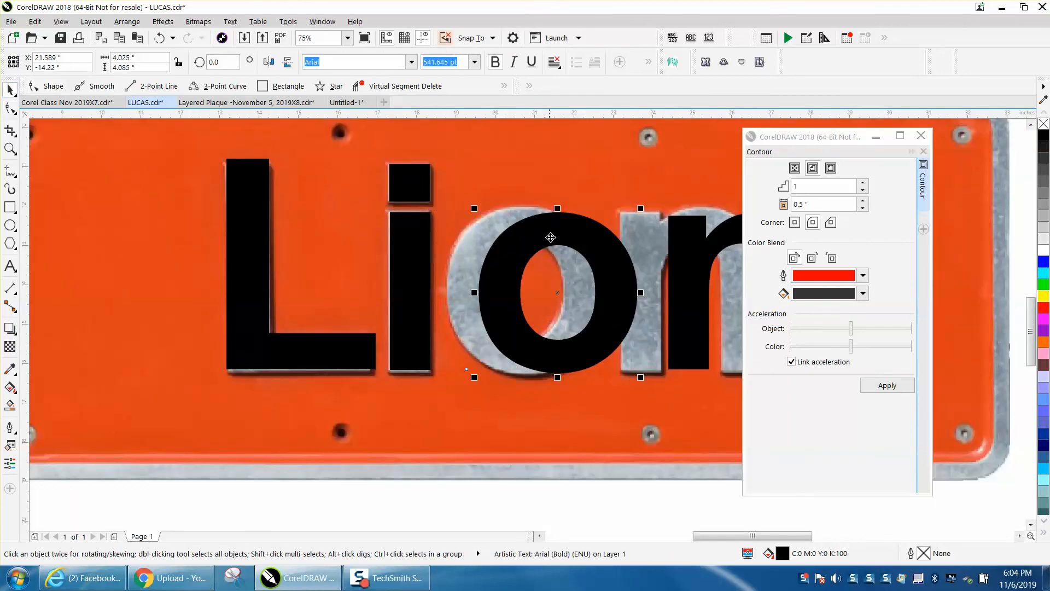
pyautogui.press('Left')
pyautogui.press('Left')
pyautogui.press('Left')
pyautogui.press('Left')
pyautogui.press('Left')
pyautogui.press('Left')
pyautogui.press('Left')
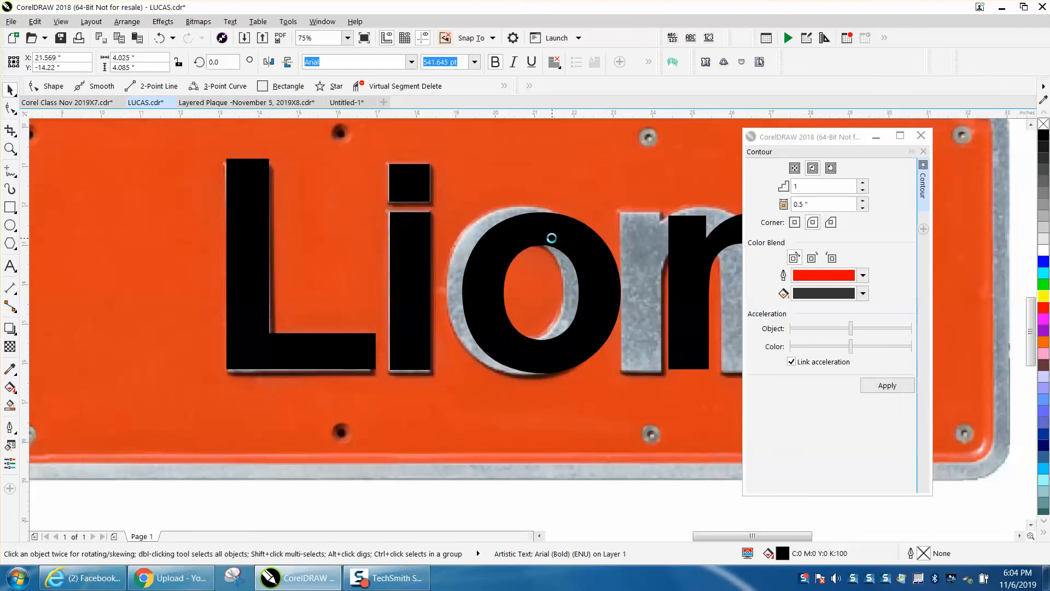
pyautogui.press('Left')
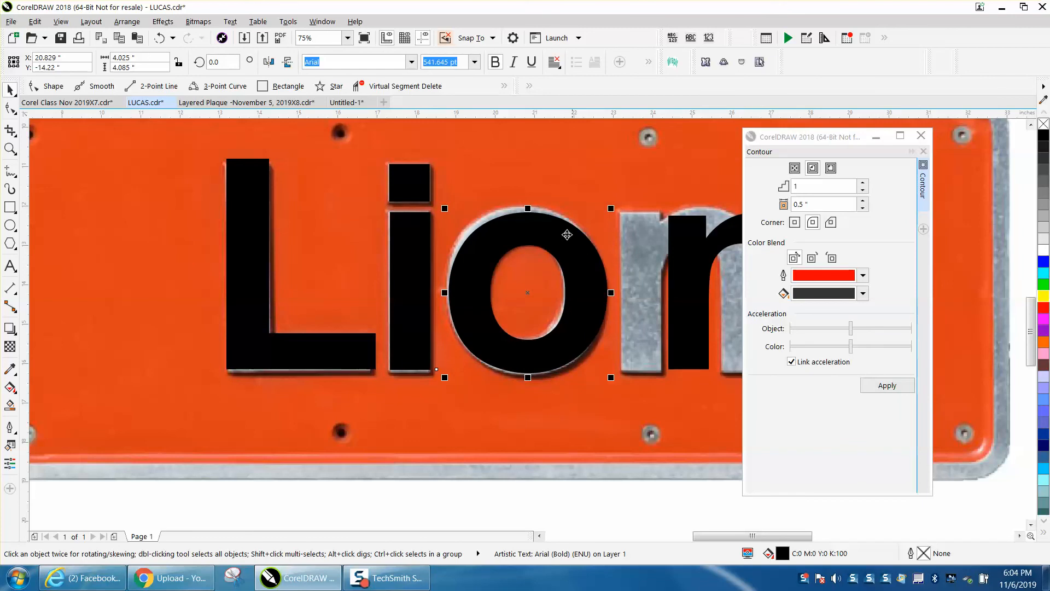
# - Stretch the "o" upward to about 4.24 inches tall and nudge it to fit the photographed letter
pyautogui.moveTo(528, 208); pyautogui.dragTo(528, 202)
pyautogui.press('Down')
pyautogui.press('Left')
pyautogui.press('Left')
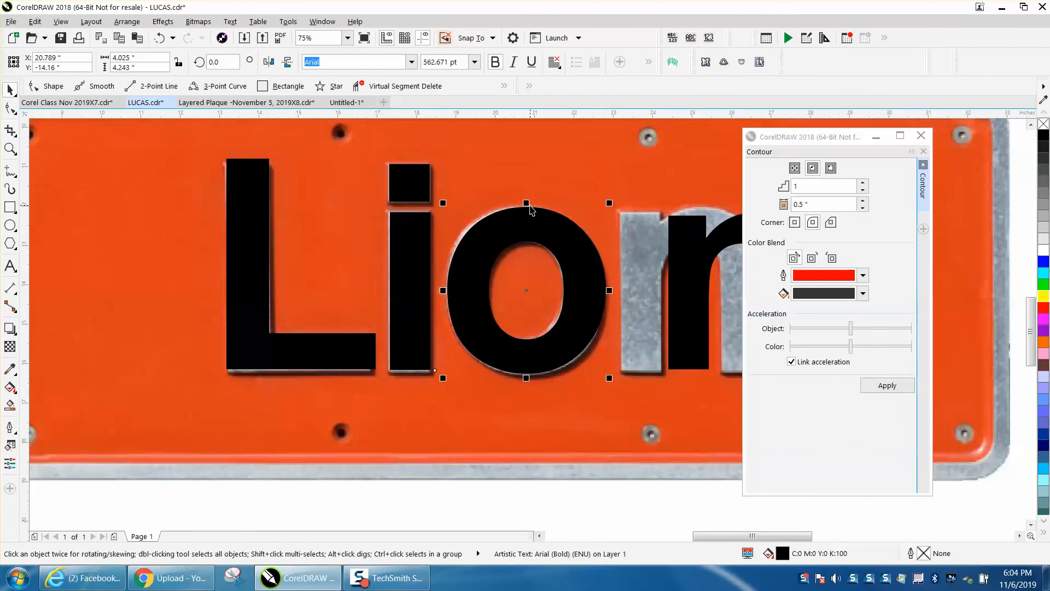
# - Nudge the letter "n" left over the photographed n, closing the Contour docker that covers it
pyautogui.click(700, 268)
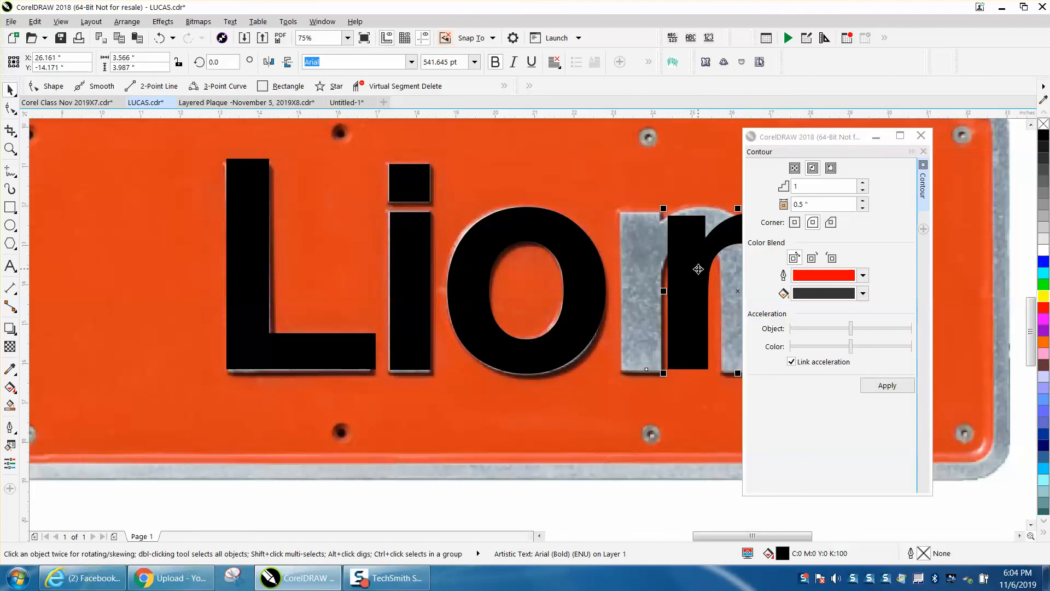
pyautogui.press('Left')
pyautogui.press('Left')
pyautogui.press('Left')
pyautogui.press('Left')
pyautogui.press('Left')
pyautogui.press('Left')
pyautogui.press('Left')
pyautogui.press('Left')
pyautogui.press('Left')
pyautogui.press('Left')
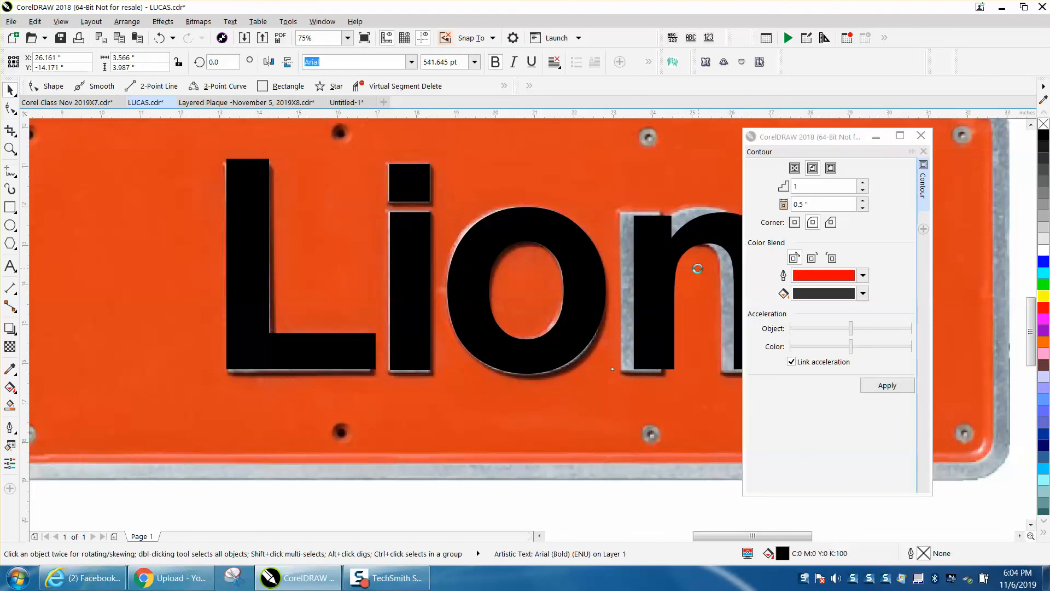
pyautogui.click(922, 136)
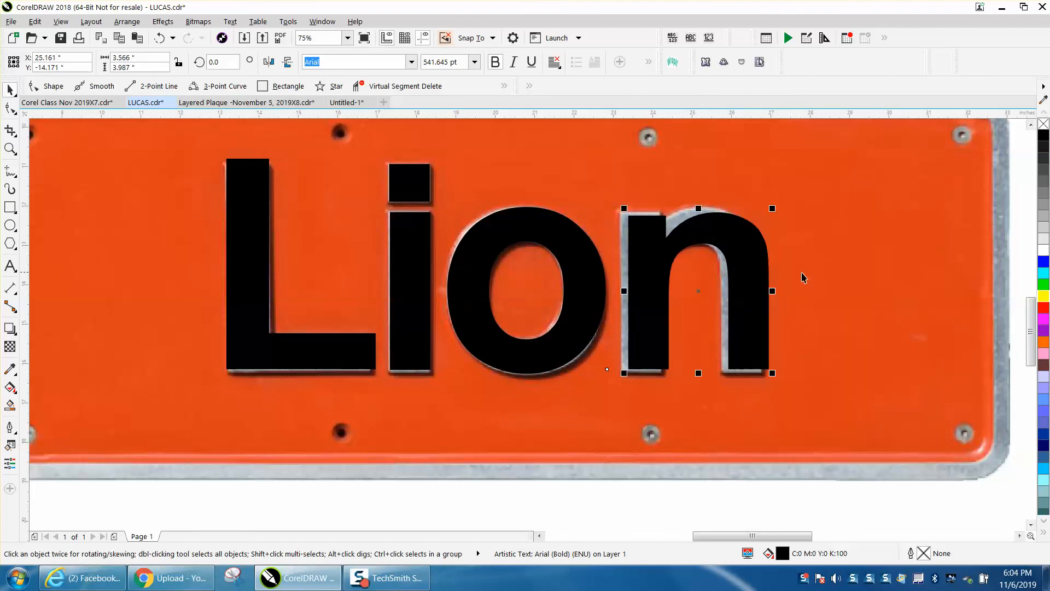
pyautogui.press('Left')
pyautogui.press('Left')
pyautogui.press('Left')
pyautogui.press('Left')
pyautogui.press('Left')
pyautogui.press('Left')
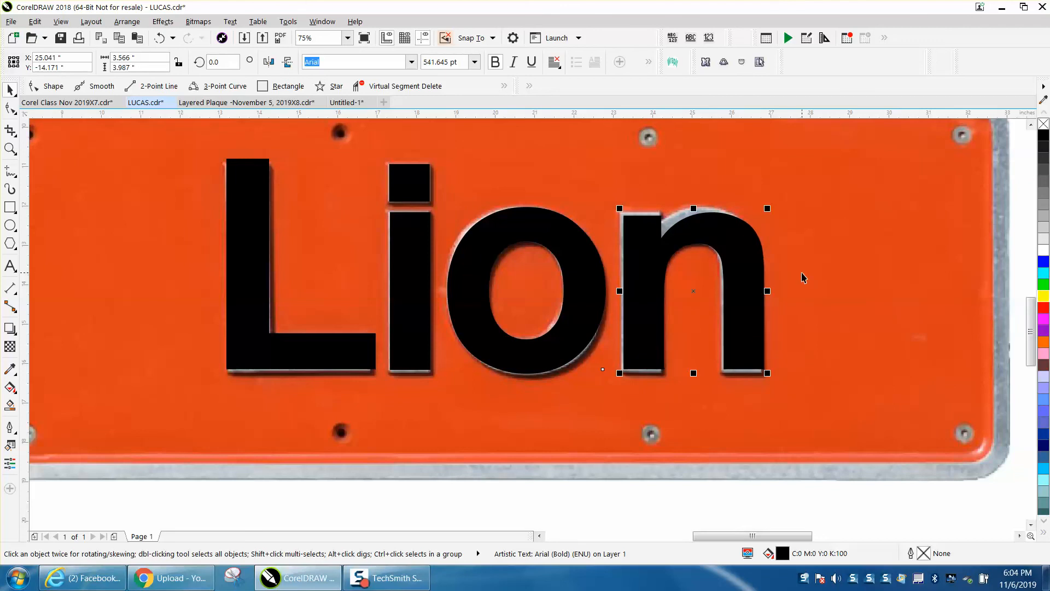
pyautogui.press('Left')
pyautogui.press('Left')
pyautogui.press('Left')
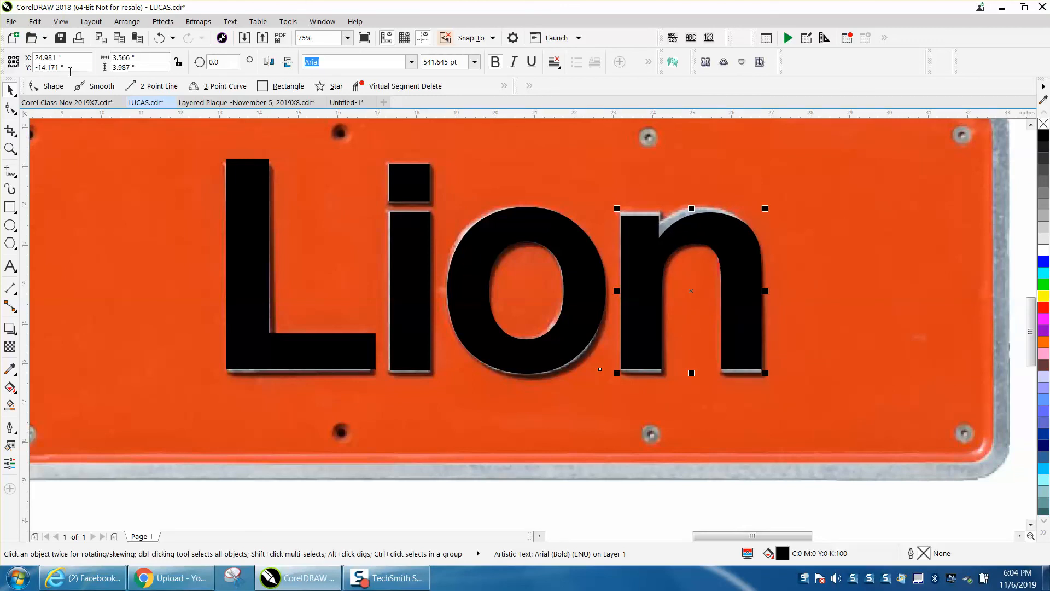
# - Convert the "n" to curves and raise the two top nodes of its left stem to the photographed edge
pyautogui.click(127, 22)
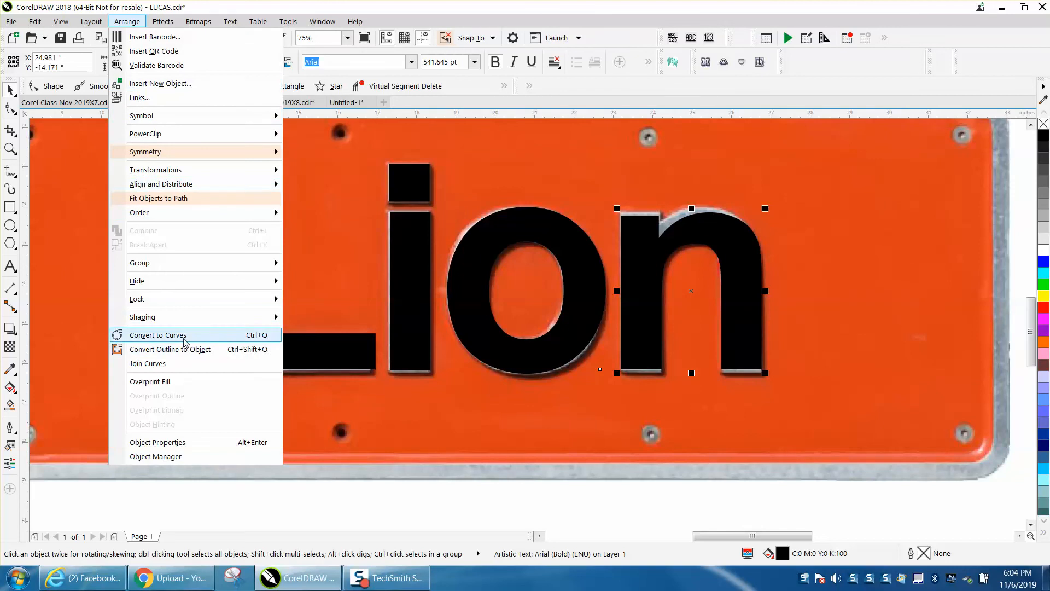
pyautogui.click(158, 335)
pyautogui.click(10, 148)
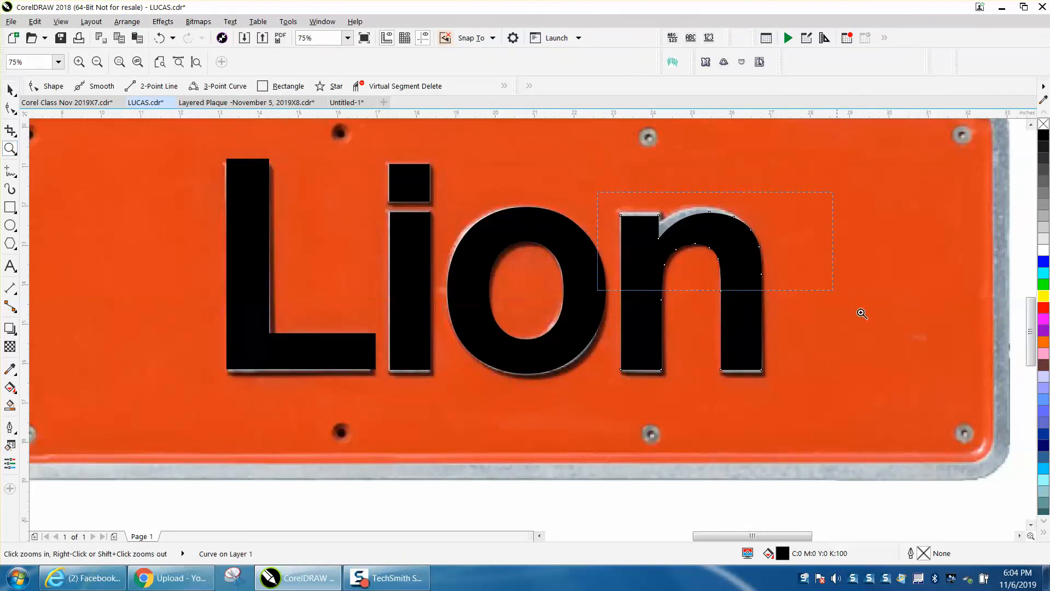
pyautogui.click(733, 262)
pyautogui.click(10, 107)
pyautogui.moveTo(146, 171); pyautogui.dragTo(289, 213)
pyautogui.press('Up')
# - Raise the notch node of the "n", where the arch meets the left stem, to match the photographed notch
pyautogui.press('Up')
pyautogui.press('Up')
pyautogui.press('Up')
pyautogui.press('Up')
pyautogui.press('Up')
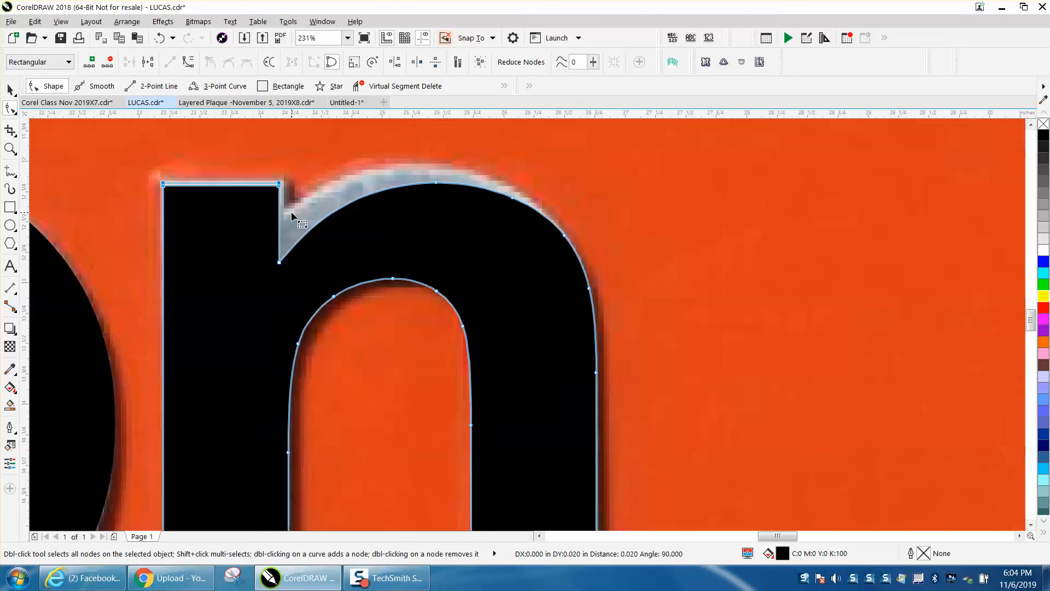
pyautogui.click(280, 264)
pyautogui.press('Up')
pyautogui.press('Up')
pyautogui.press('Up')
pyautogui.press('Up')
pyautogui.press('Up')
pyautogui.press('Up')
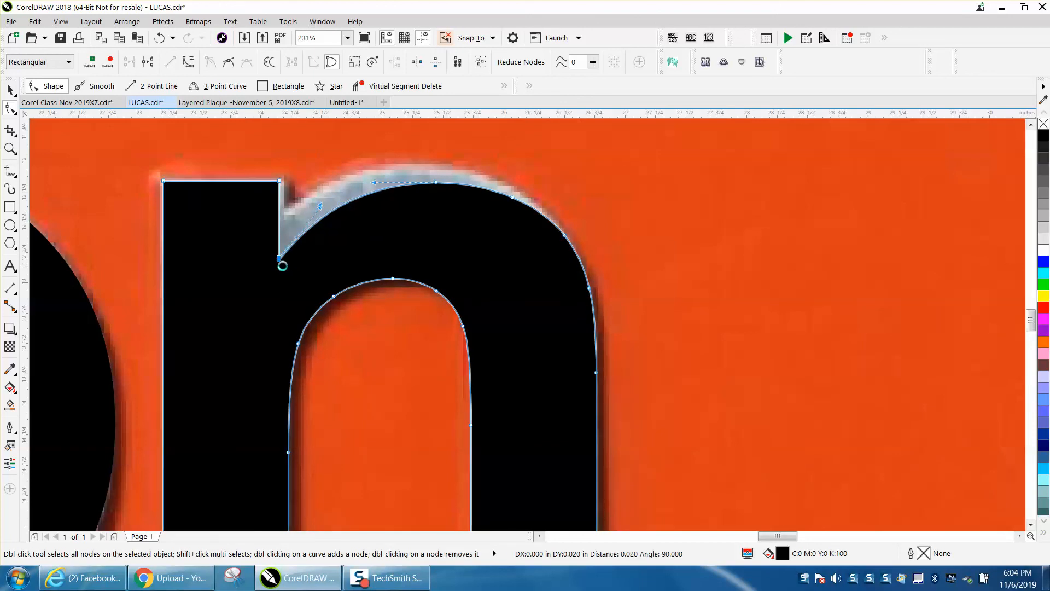
pyautogui.press('Up')
pyautogui.press('Up')
pyautogui.press('Up')
pyautogui.press('Up')
pyautogui.press('Up')
pyautogui.press('Up')
pyautogui.press('Up')
pyautogui.press('Up')
pyautogui.press('Up')
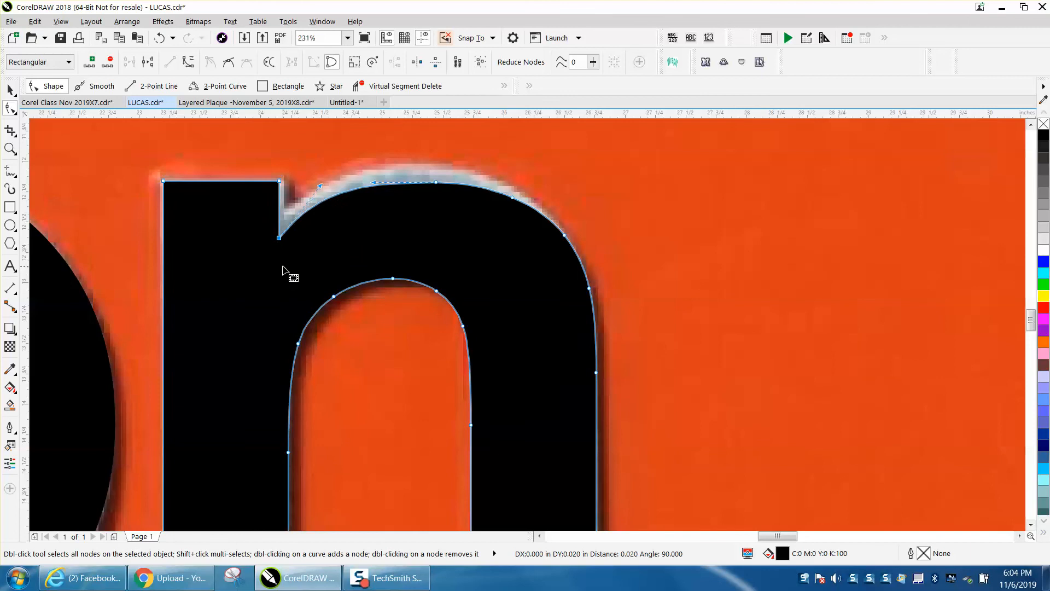
# - Raise the node at the crown of the "n" arch until the curve follows the photographed outline
pyautogui.press('Up')
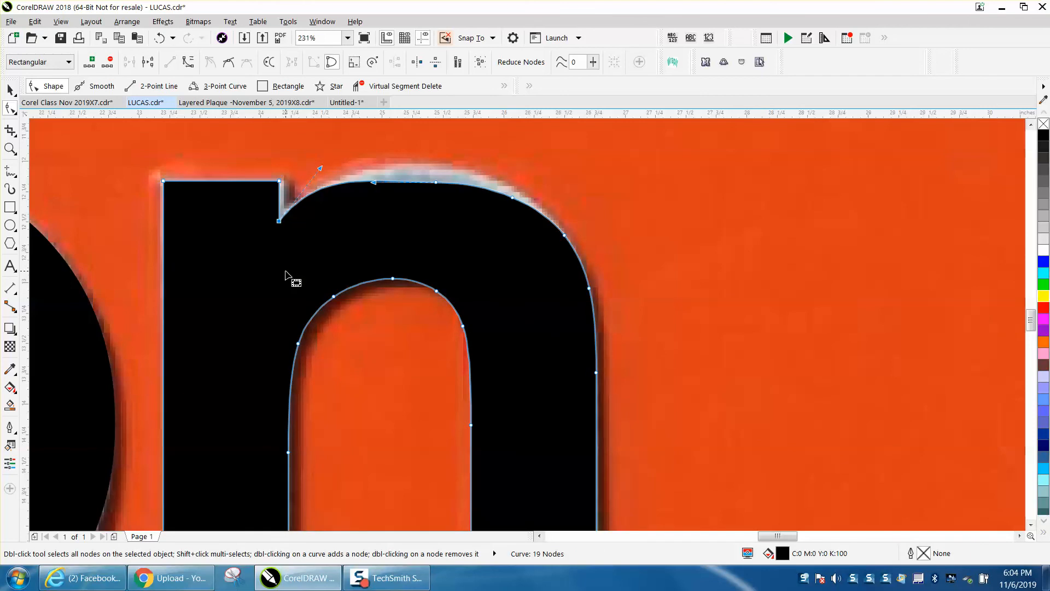
pyautogui.moveTo(363, 155); pyautogui.dragTo(523, 207)
pyautogui.press('Up')
pyautogui.press('Up')
pyautogui.press('Up')
pyautogui.moveTo(465, 151); pyautogui.dragTo(432, 196)
pyautogui.press('Up')
pyautogui.press('Up')
pyautogui.press('Up')
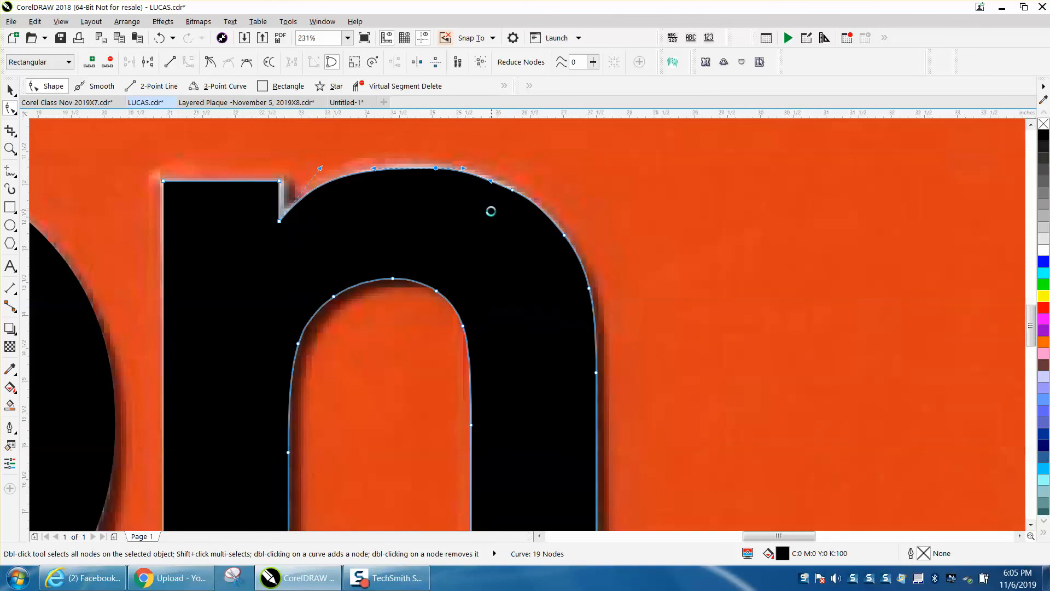
# - Move the plate photo to the right of the lettering and group the five "Lion" letter shapes
pyautogui.scroll(-4, 563, 225)
pyautogui.scroll(-2, 578, 284)
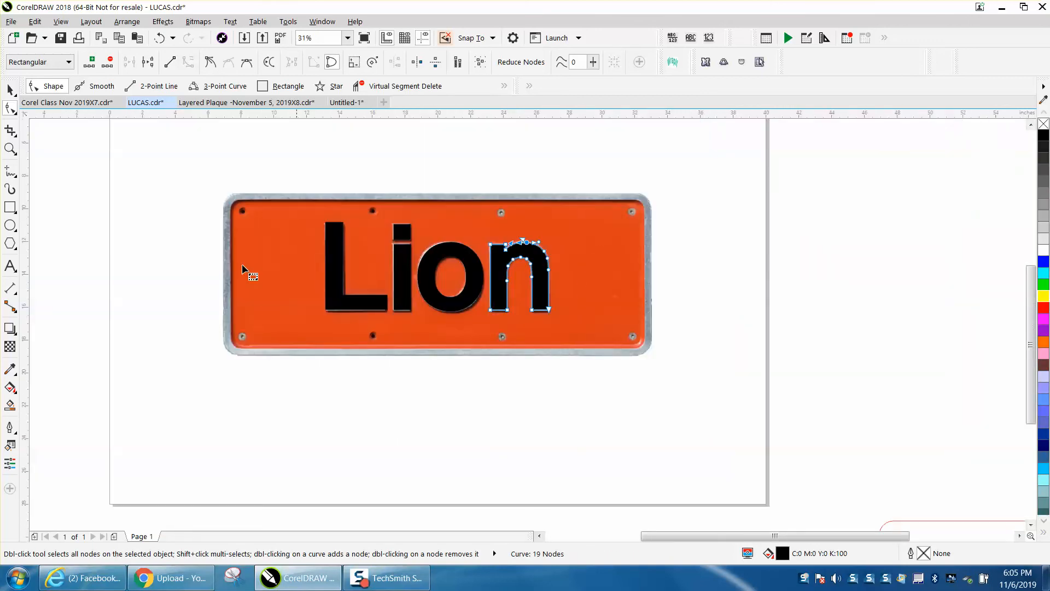
pyautogui.click(10, 89)
pyautogui.press('space')
pyautogui.click(276, 188)
pyautogui.moveTo(272, 224); pyautogui.dragTo(674, 231)
pyautogui.moveTo(282, 193); pyautogui.dragTo(581, 346)
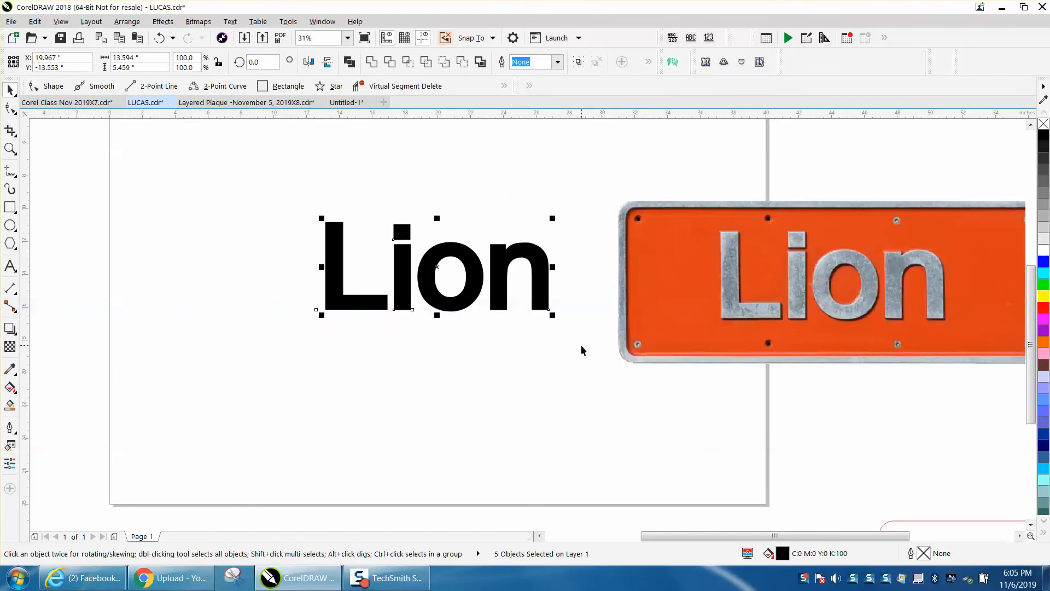
pyautogui.hotkey('ctrl', 'g')
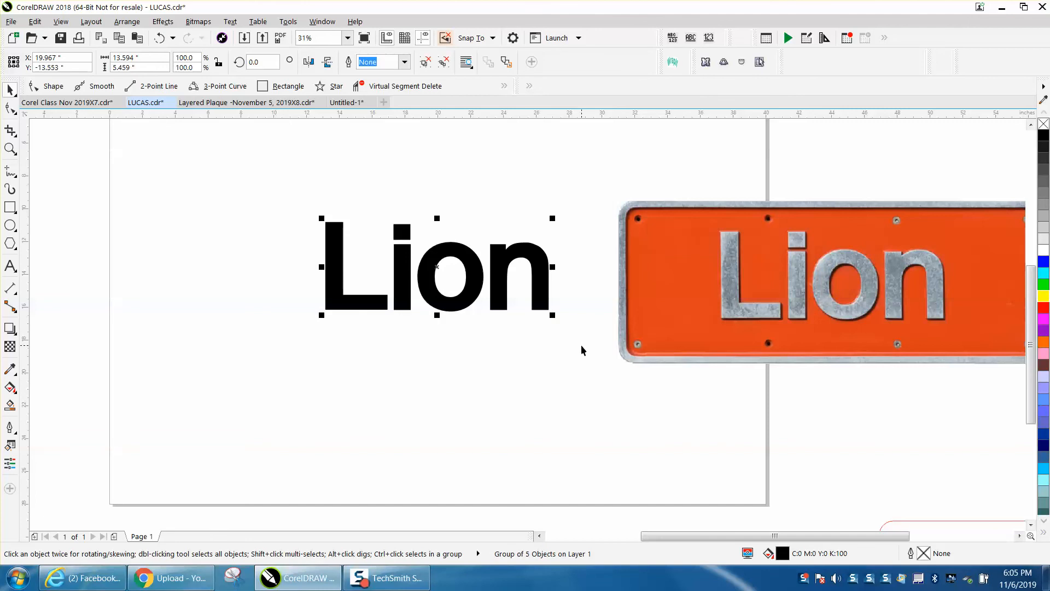
# - Set the document's nudge distance to 10 inches
pyautogui.scroll(-2, 573, 347)
pyautogui.click(442, 237)
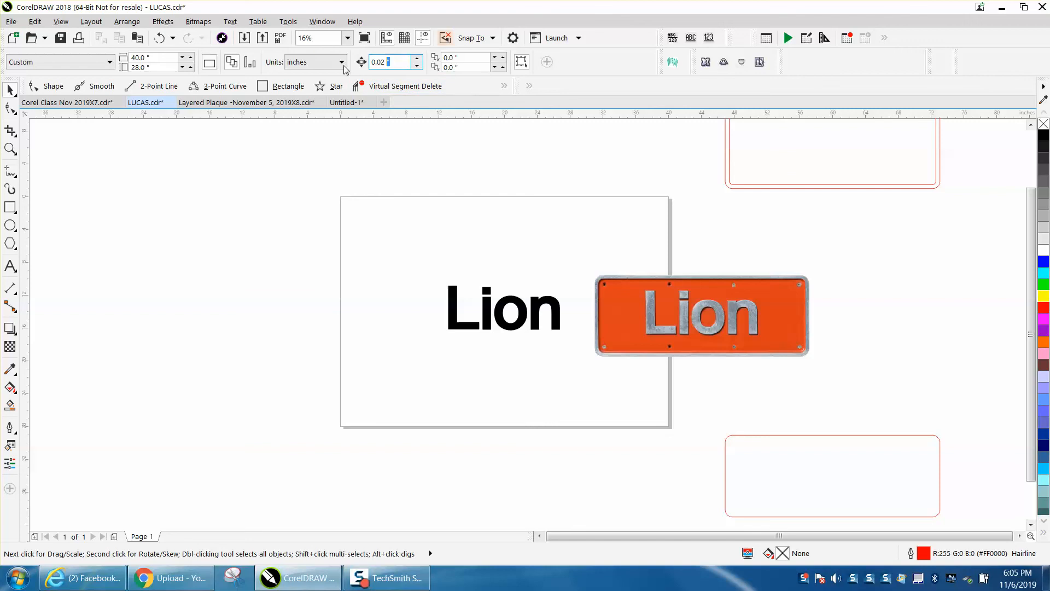
pyautogui.click(646, 313)
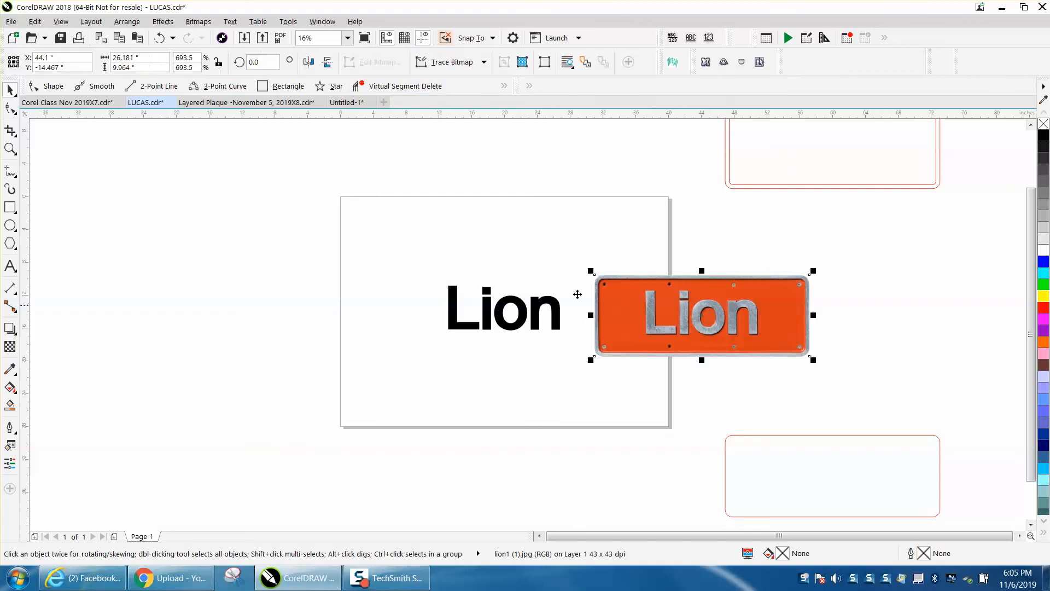
pyautogui.click(280, 161)
pyautogui.doubleClick(383, 62)
pyautogui.write('10')
pyautogui.press('Return')
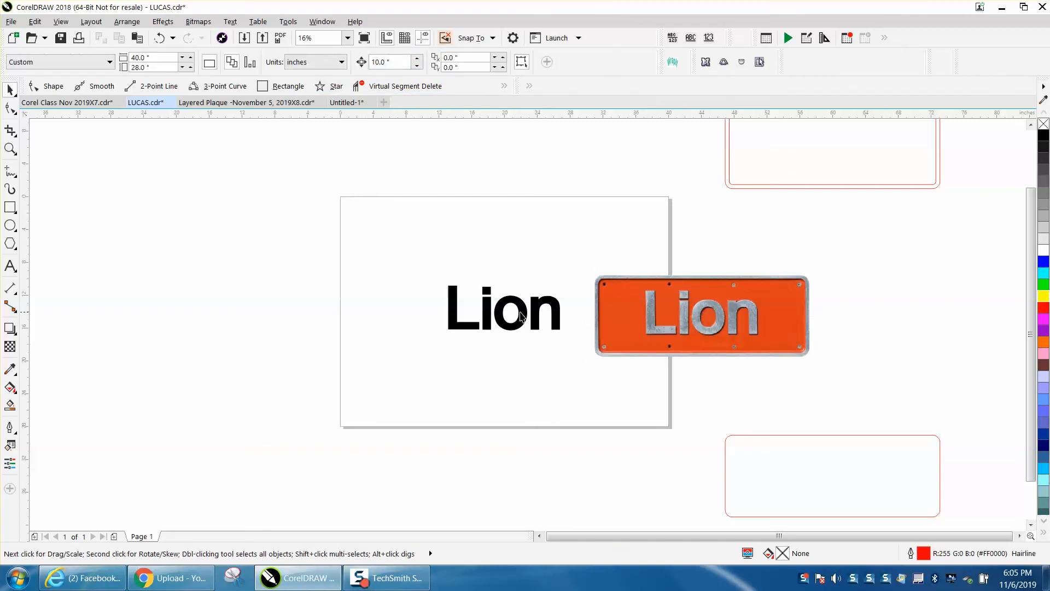
# - Nudge the grouped "Lion" lettering up 20 inches to above the page and centre the plate photo on the page
pyautogui.click(521, 316)
pyautogui.press('Up')
pyautogui.press('Up')
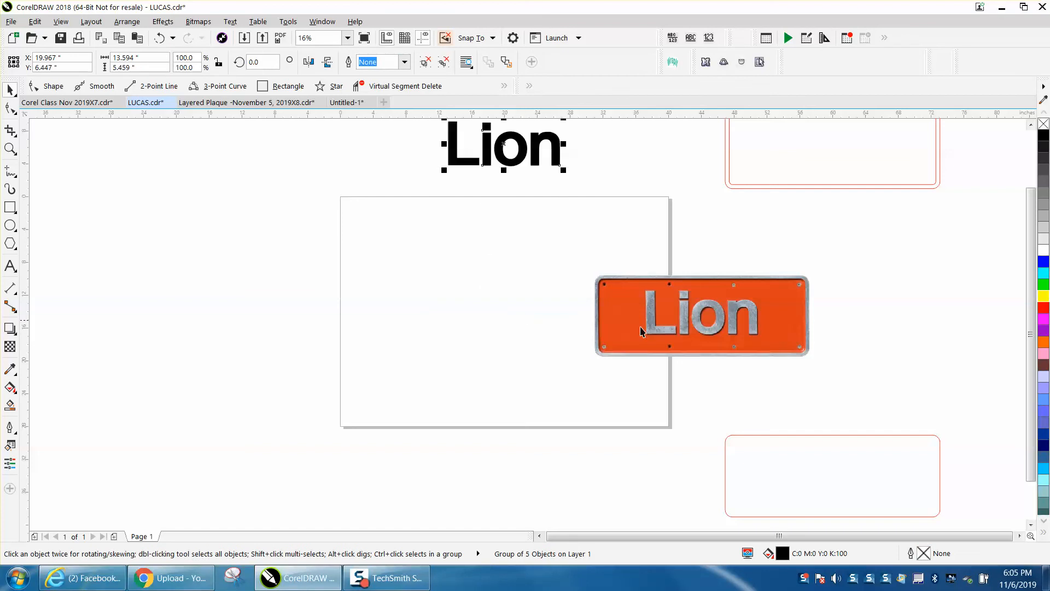
pyautogui.click(670, 325)
pyautogui.press('p')
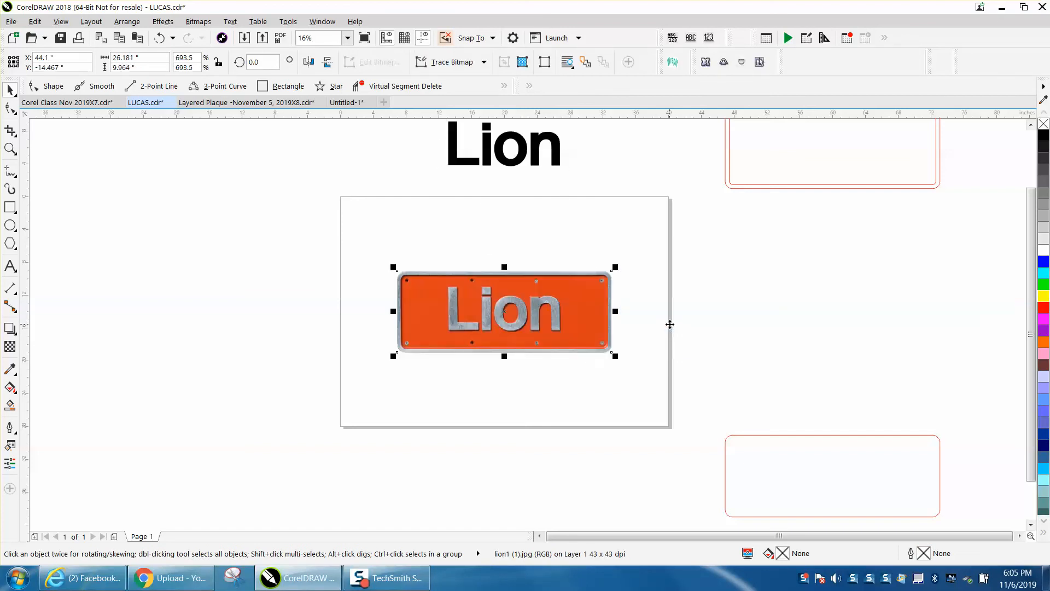
# - Move the contoured border down to Y -14.0 inches and the single rounded rectangle up to Y -24.0 inches, beside the page
pyautogui.scroll(-1, 676, 330)
pyautogui.moveTo(684, 188); pyautogui.dragTo(846, 289)
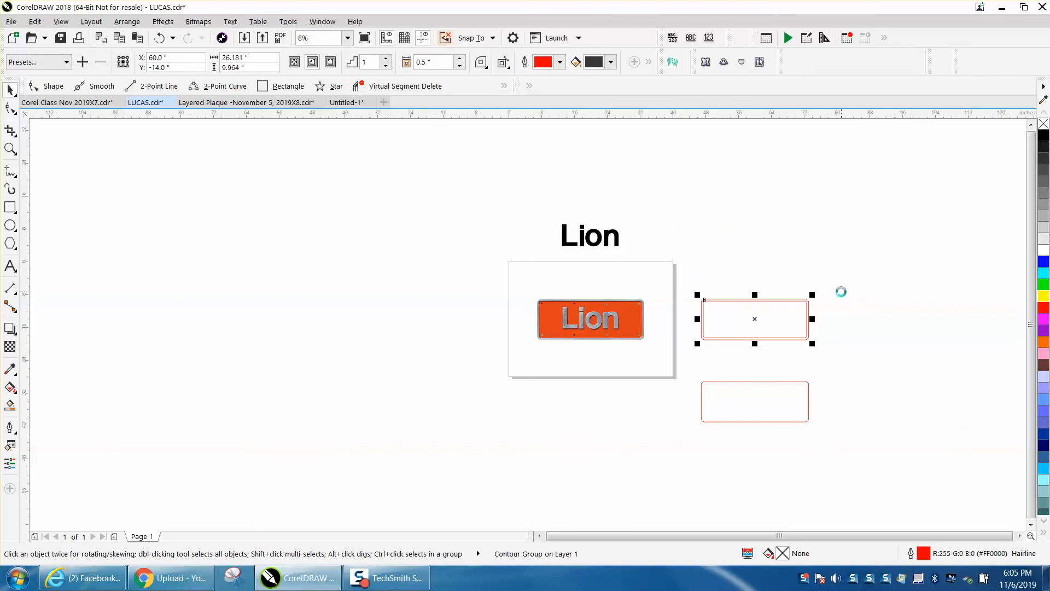
pyautogui.moveTo(682, 379); pyautogui.dragTo(841, 456)
pyautogui.press('Up')
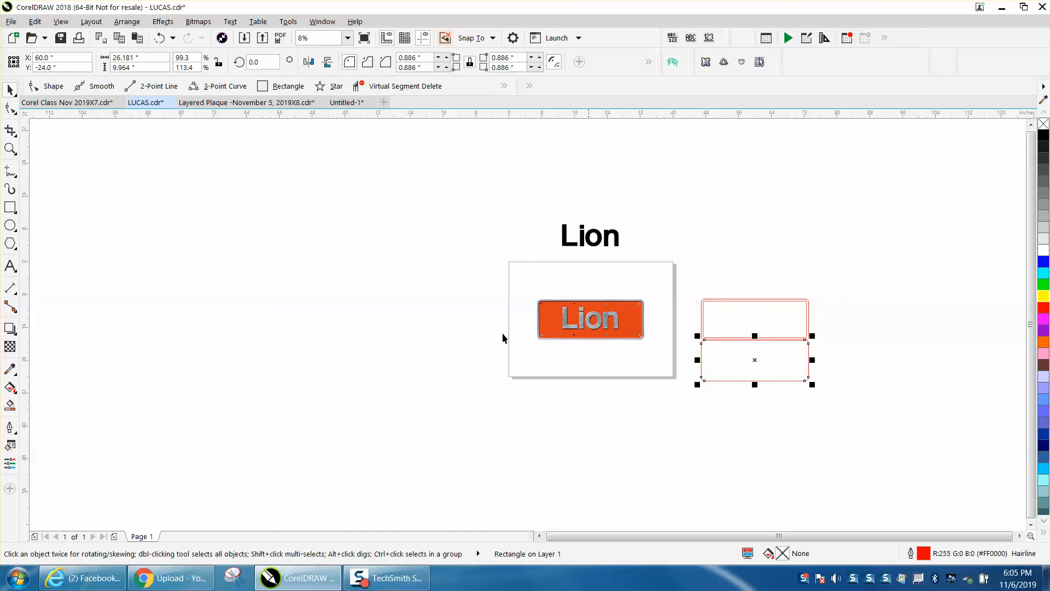
# - Zoom in on the plate photo so its screw holes and letters fill the view
pyautogui.click(10, 149)
pyautogui.moveTo(517, 299); pyautogui.dragTo(685, 377)
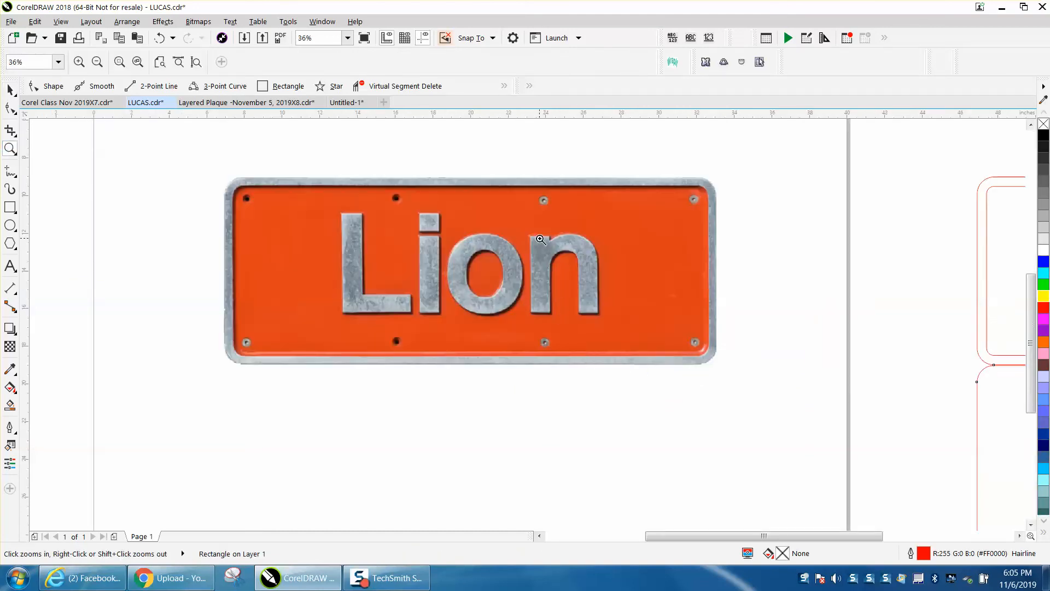